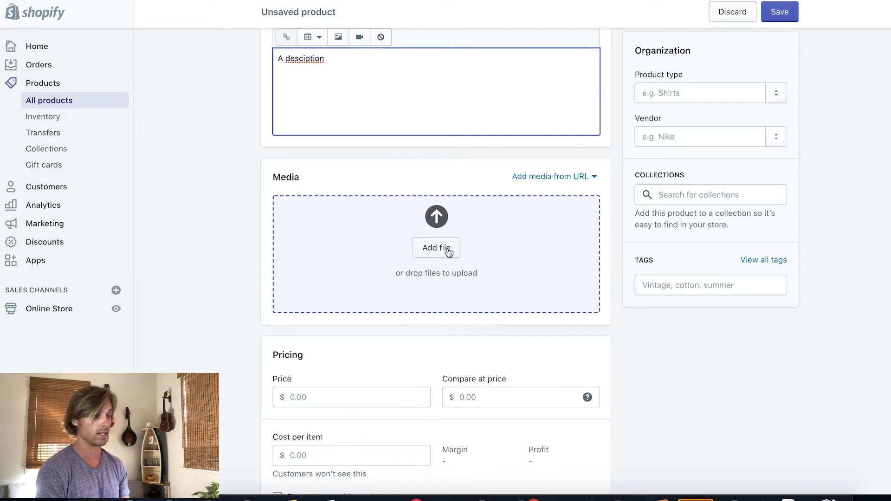
Set the new product's price to 1000, the compare-at price to 1111 and the cost per item to 500
scroll(448, 252, down, 3)
click(336, 298)
text(1000)
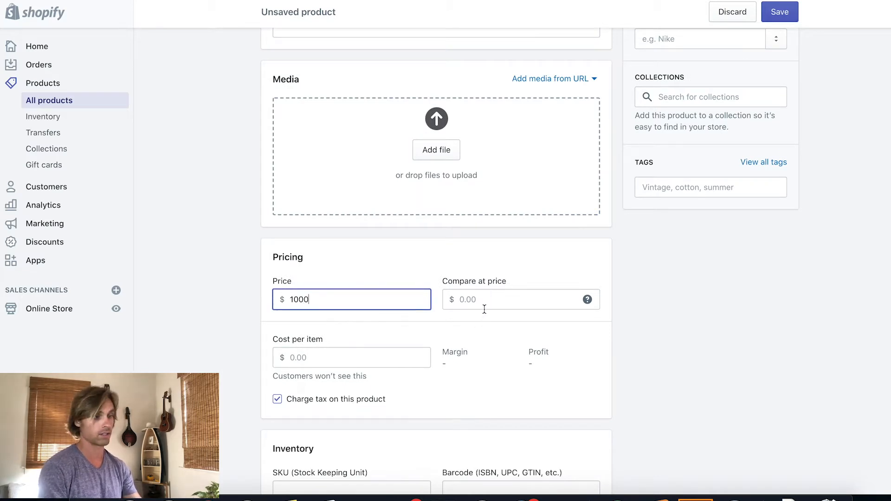
click(489, 300)
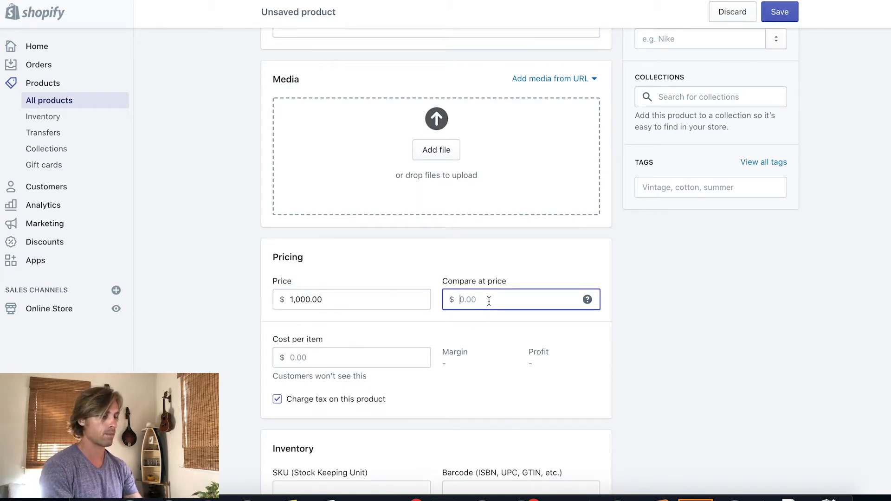
text(1111)
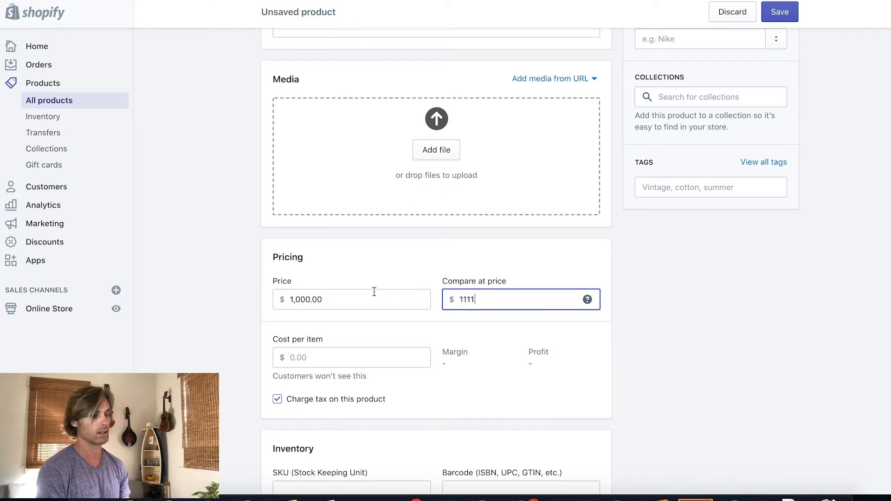
click(312, 355)
text(500)
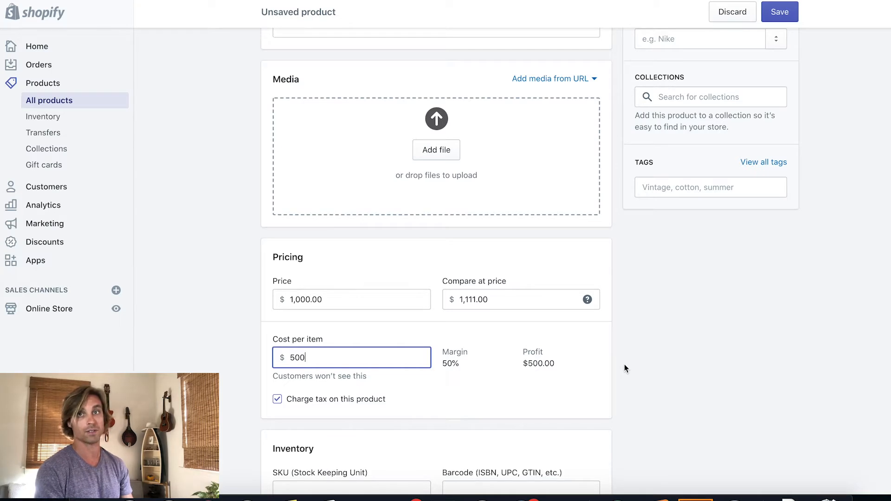
Review the inventory, shipping, customs, variants and search engine listing sections of the new product form
scroll(625, 364, down, 4)
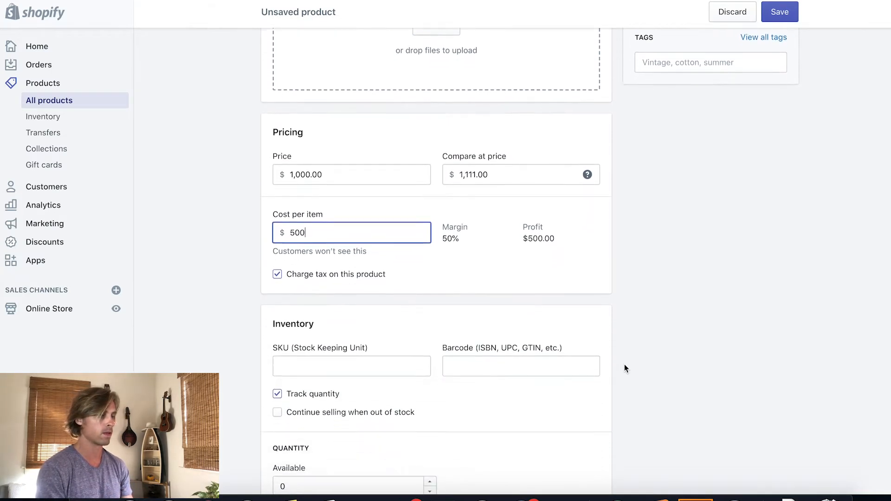
scroll(371, 350, down, 3)
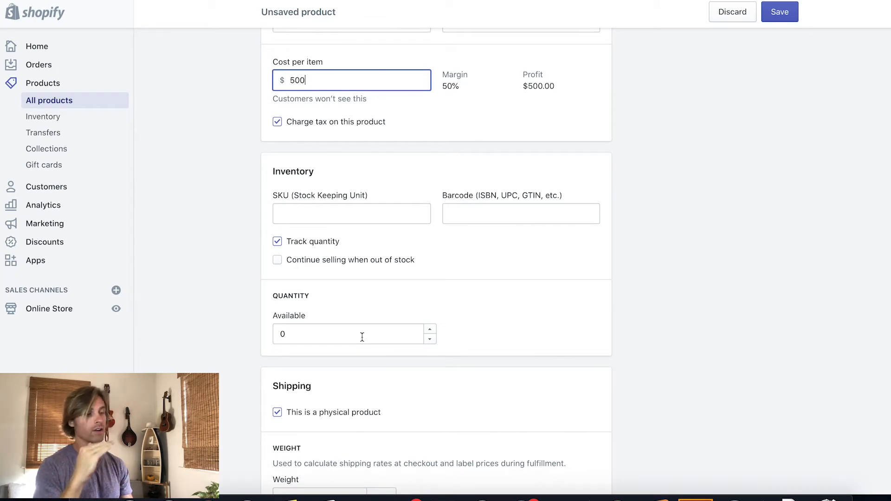
scroll(362, 337, down, 1)
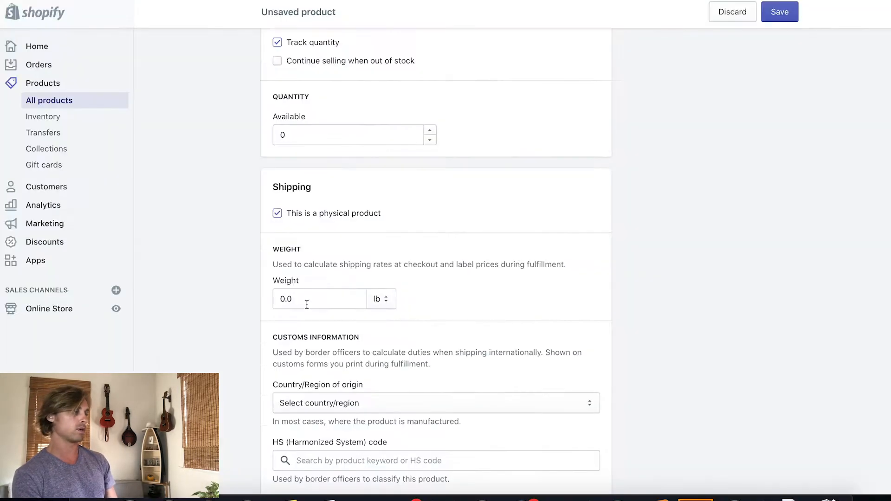
scroll(305, 303, down, 4)
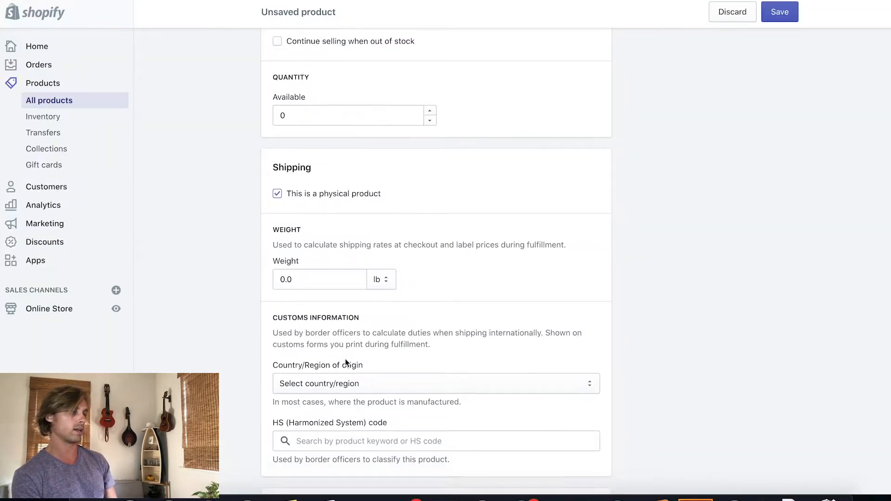
scroll(387, 263, down, 3)
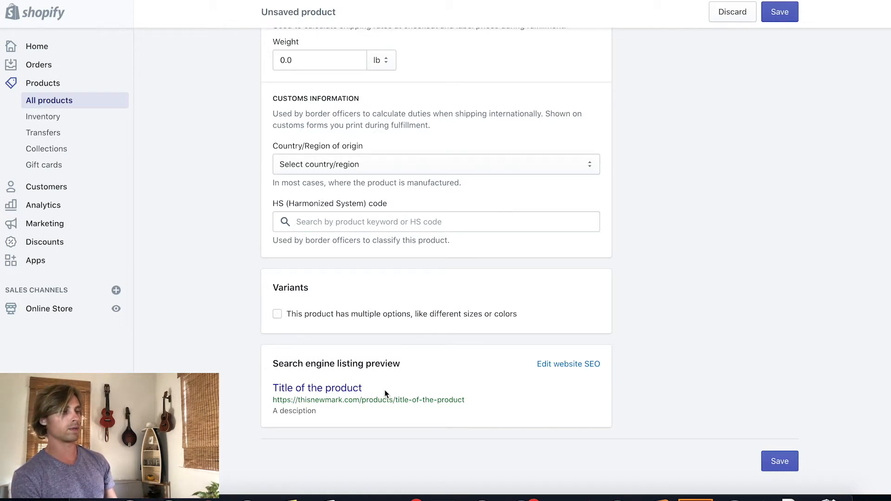
scroll(384, 394, up, 20)
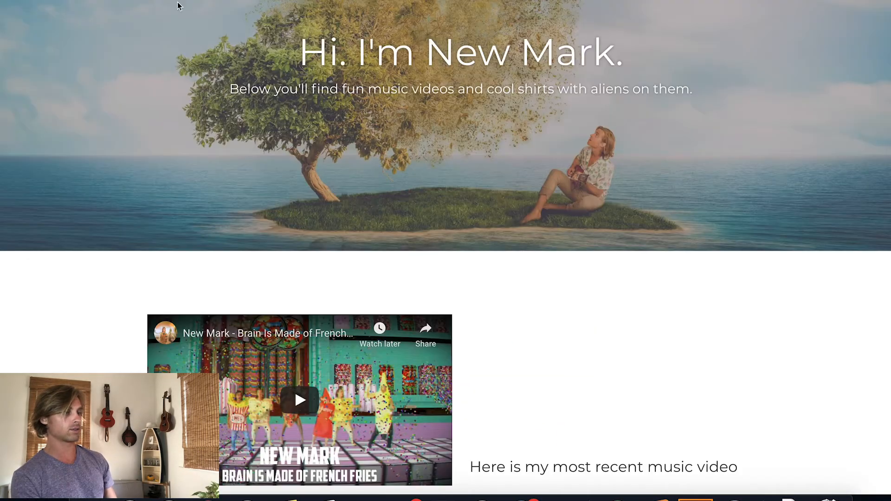
Switch to the live store page and examine the Cool Guy Shirts - Aliens product's image, size options, quantity and Pre-Order button
scroll(398, 173, down, 15)
scroll(401, 177, down, 6)
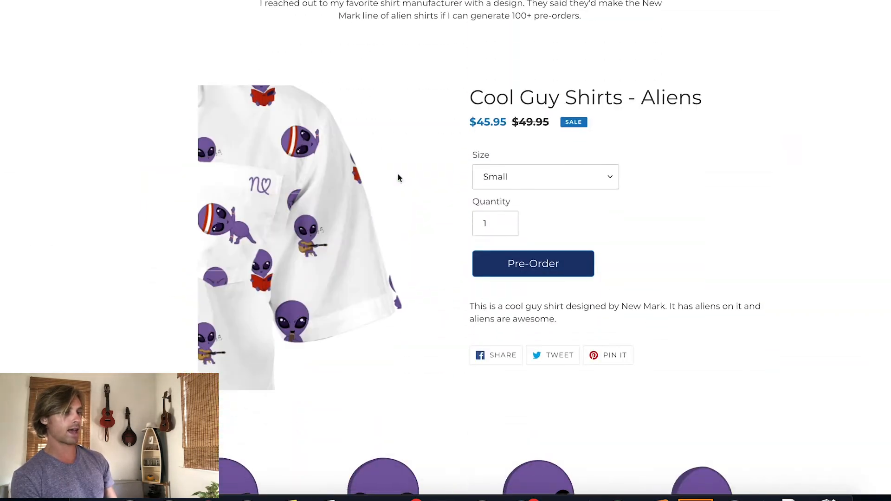
scroll(398, 179, up, 1)
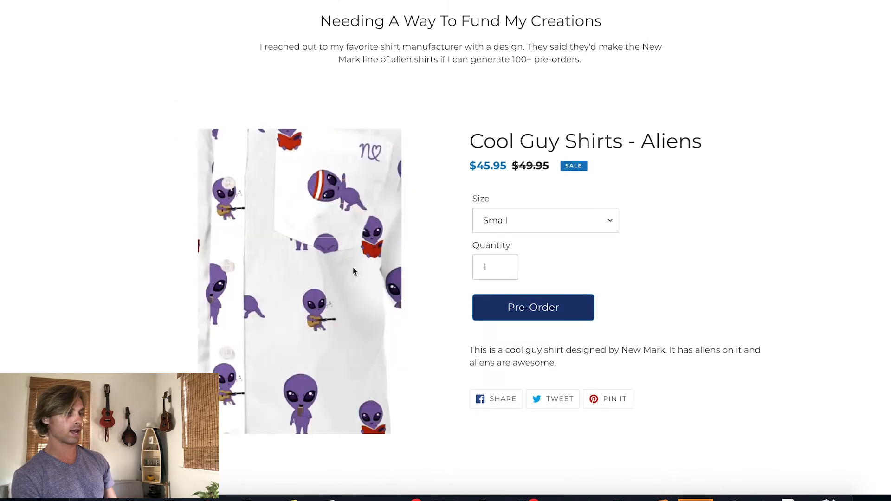
click(607, 222)
click(674, 214)
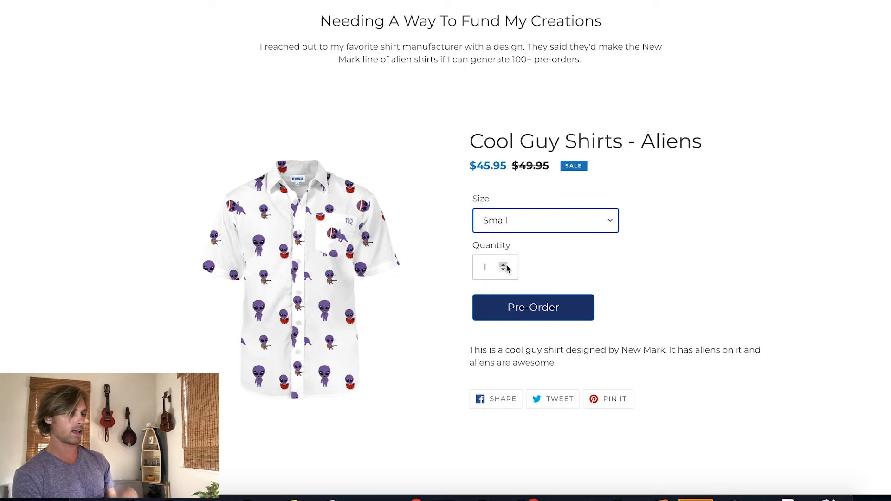
mouse_move(533, 304)
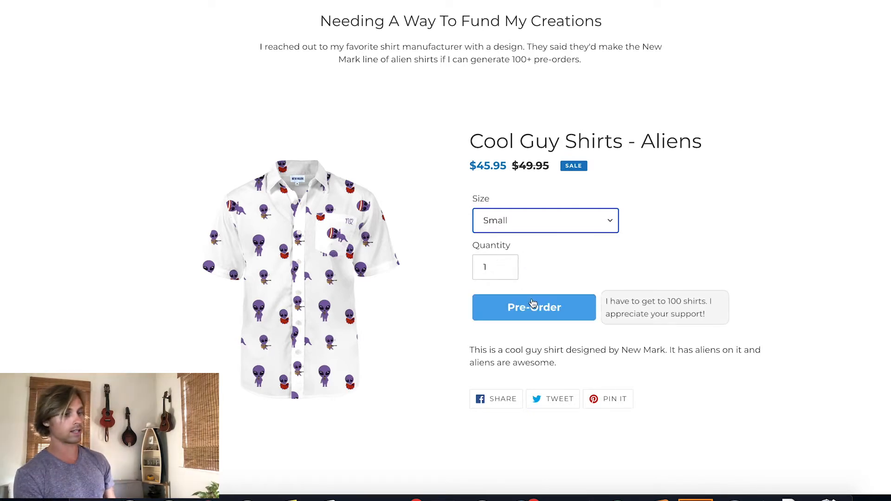
click(586, 315)
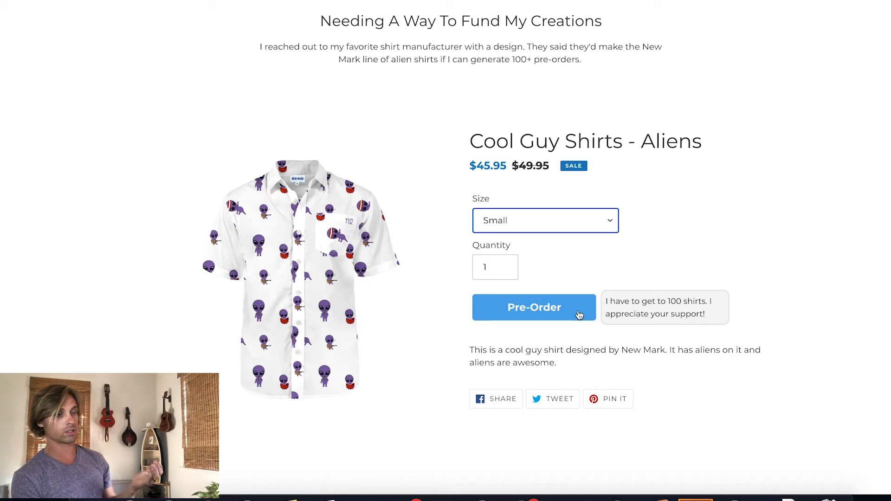
click(579, 315)
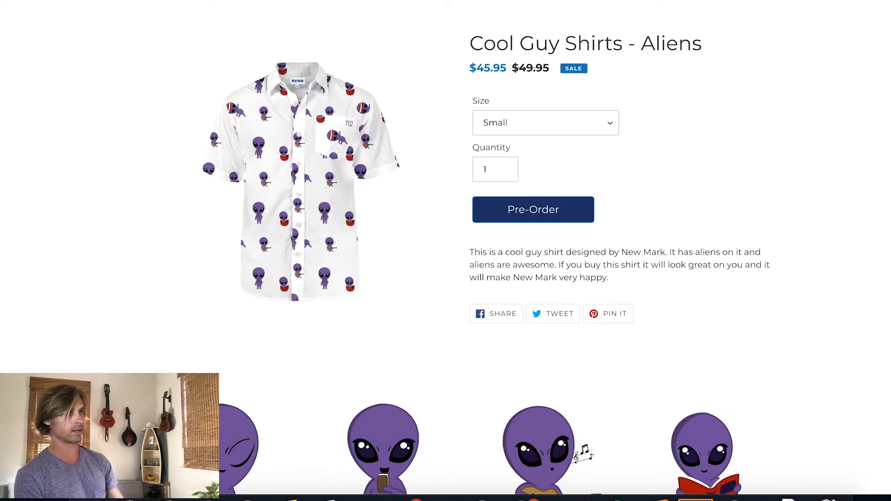
Look over the store's home page, from the music videos to the merch text and the shirt's extended description
scroll(323, 104, up, 15)
scroll(402, 282, down, 9)
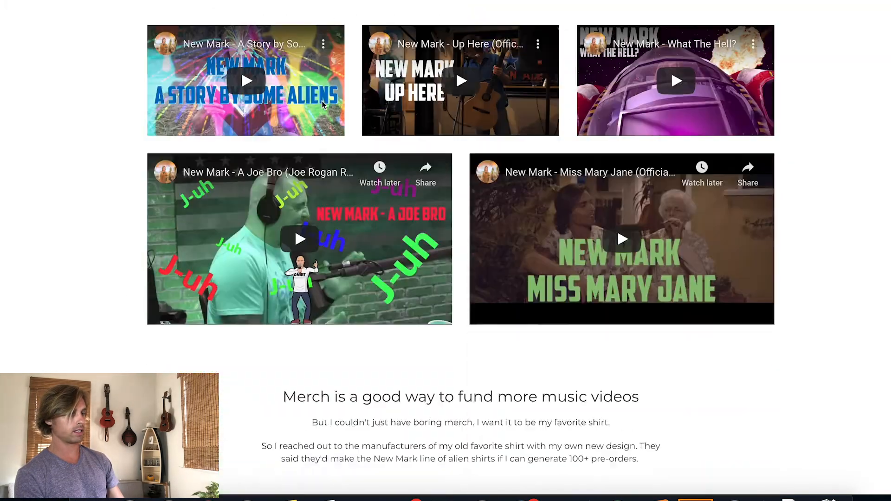
scroll(402, 283, down, 4)
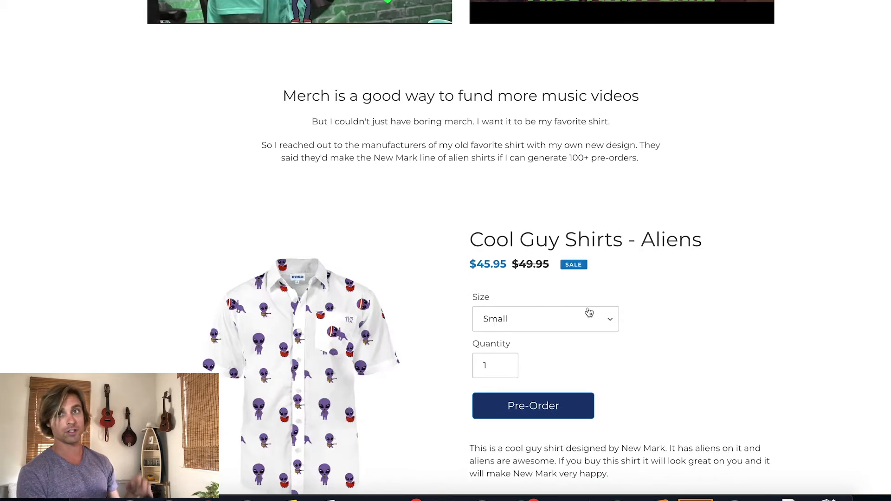
scroll(588, 312, down, 2)
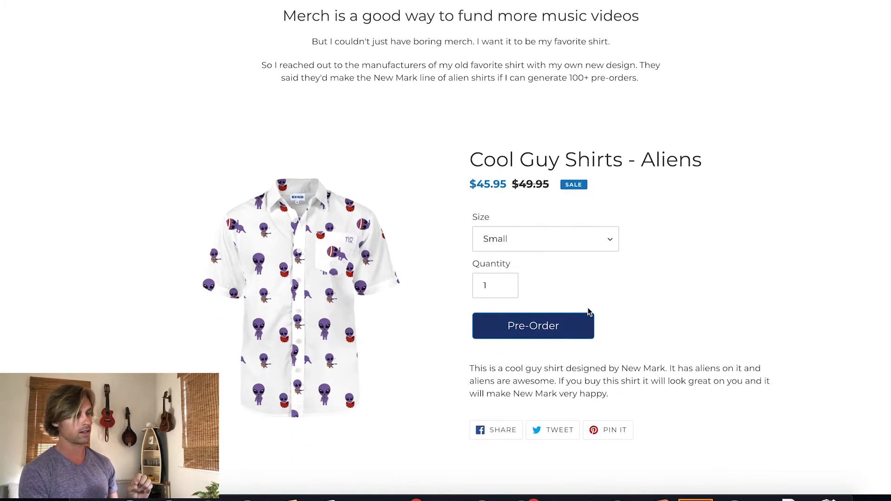
scroll(589, 312, up, 2)
scroll(588, 312, up, 10)
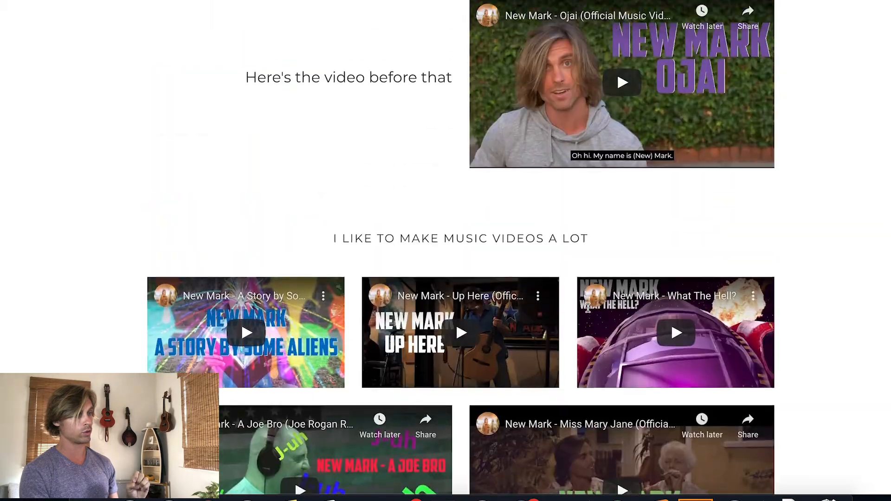
scroll(588, 312, up, 5)
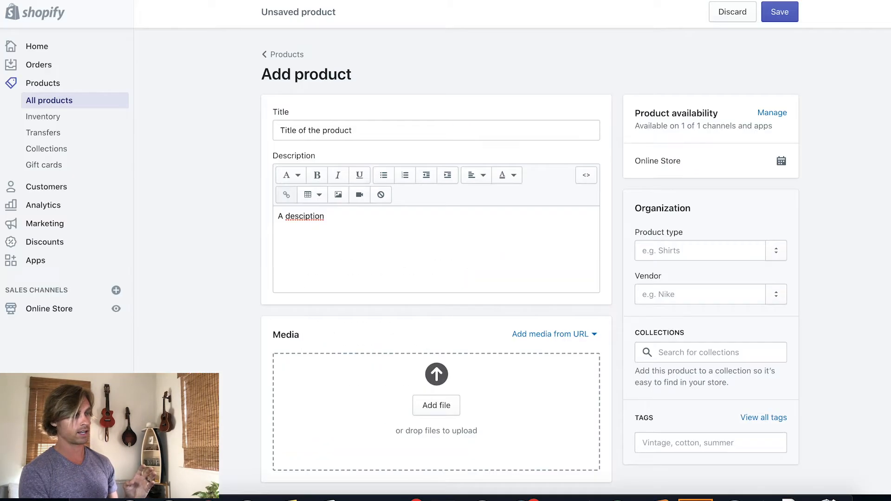
Leave the new product form without saving and open the Online Store's themes page
click(28, 49)
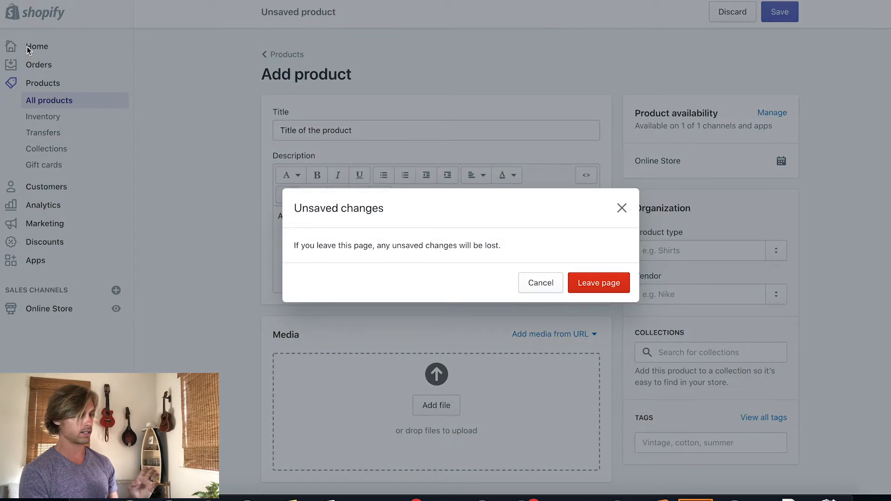
click(576, 288)
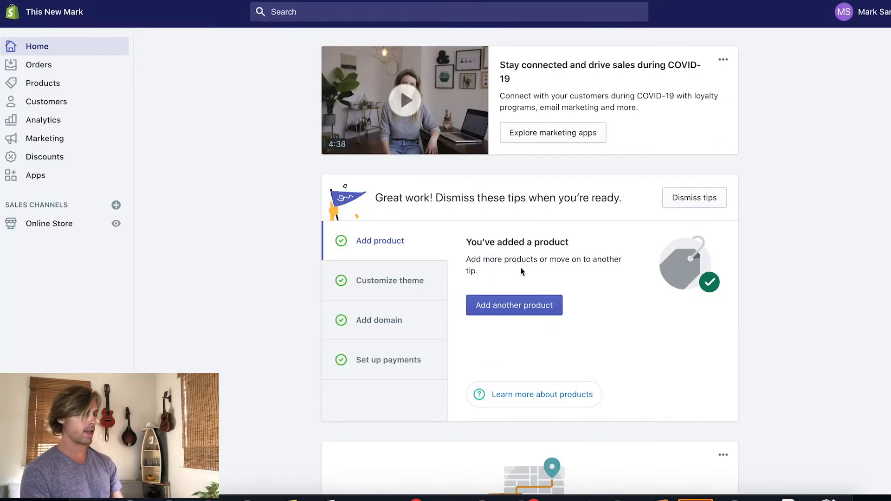
click(58, 226)
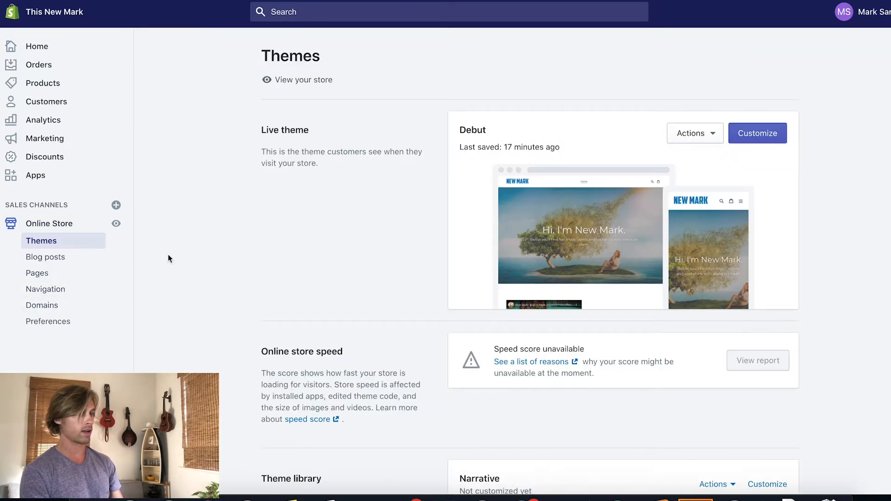
Browse the free themes in the theme library and check which actions are available for the Narrative theme
scroll(602, 296, down, 1)
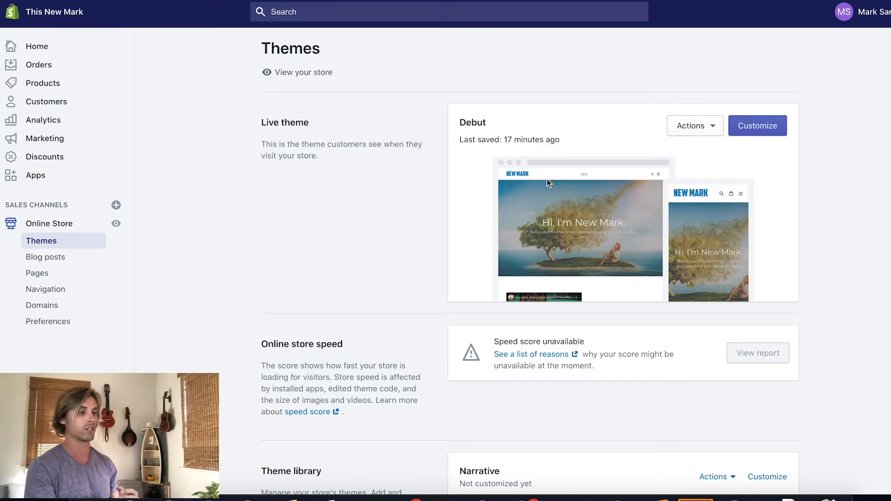
scroll(612, 230, down, 1)
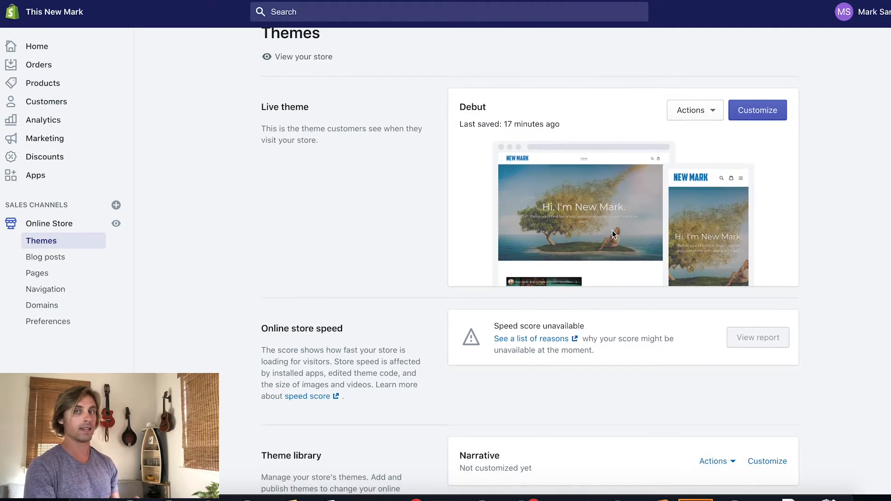
scroll(612, 230, down, 5)
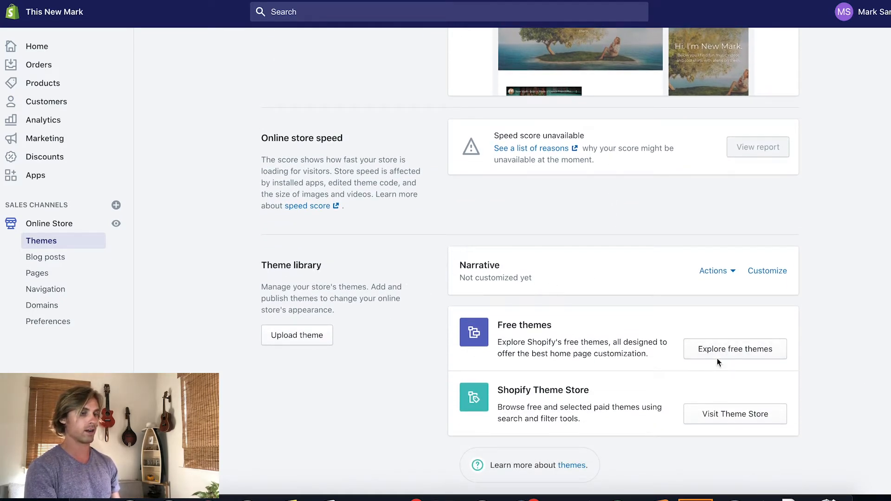
click(732, 354)
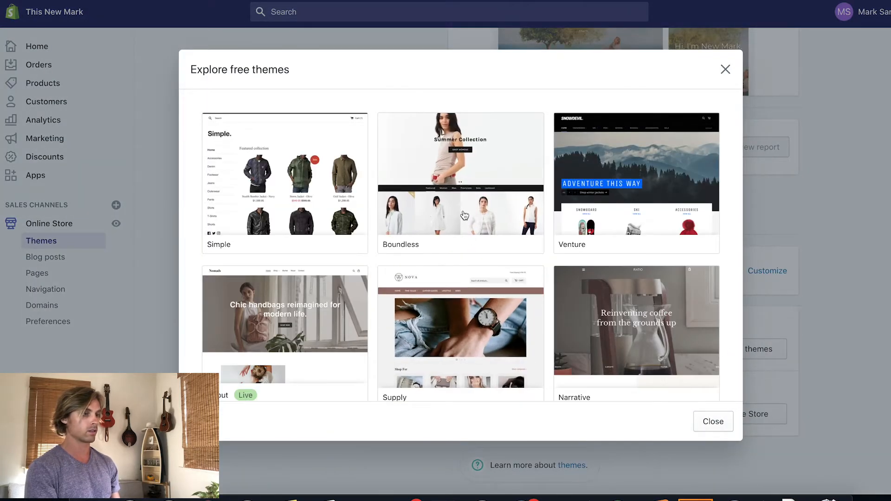
scroll(623, 285, down, 4)
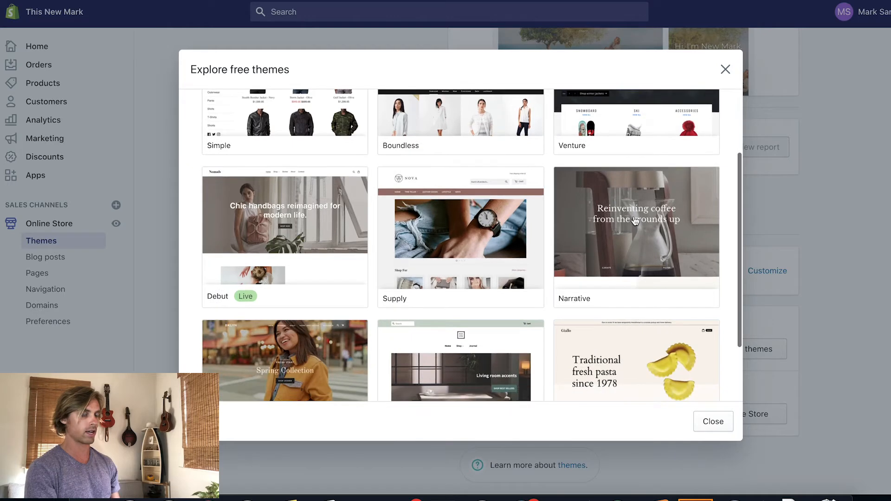
click(726, 70)
click(733, 273)
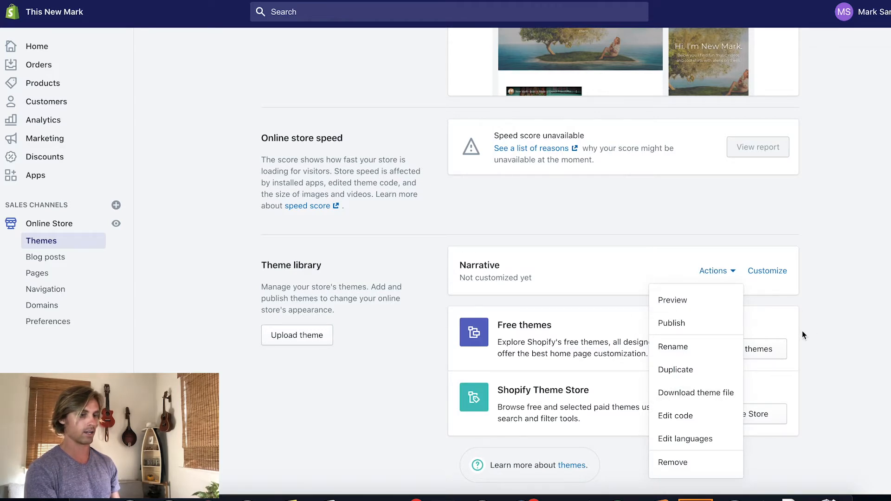
click(877, 310)
Open the live Debut theme for customization and look over its home page preview
scroll(877, 310, up, 5)
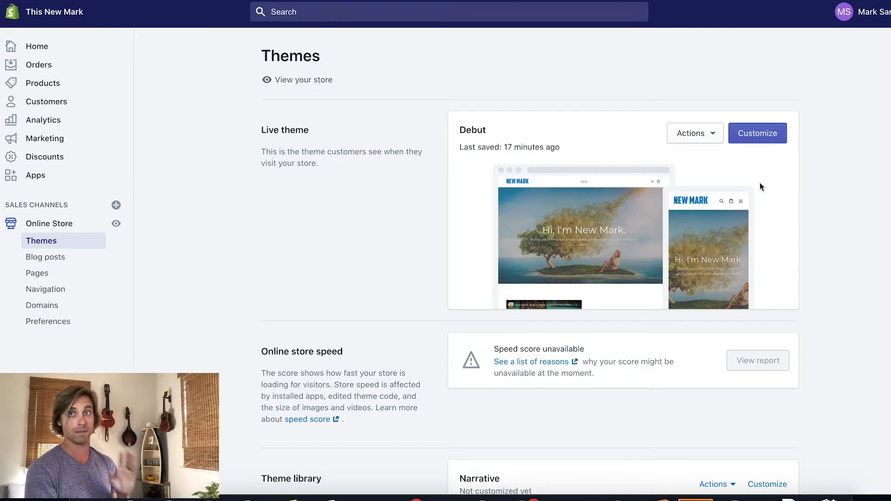
click(757, 134)
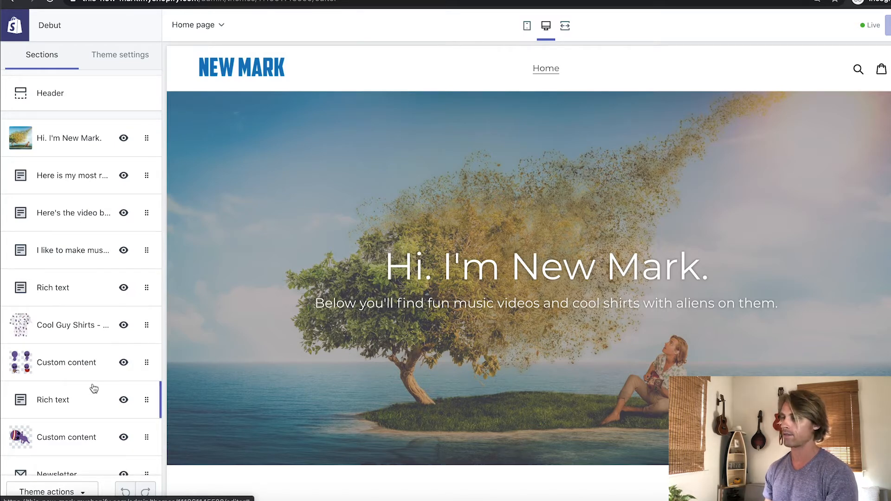
scroll(264, 225, down, 5)
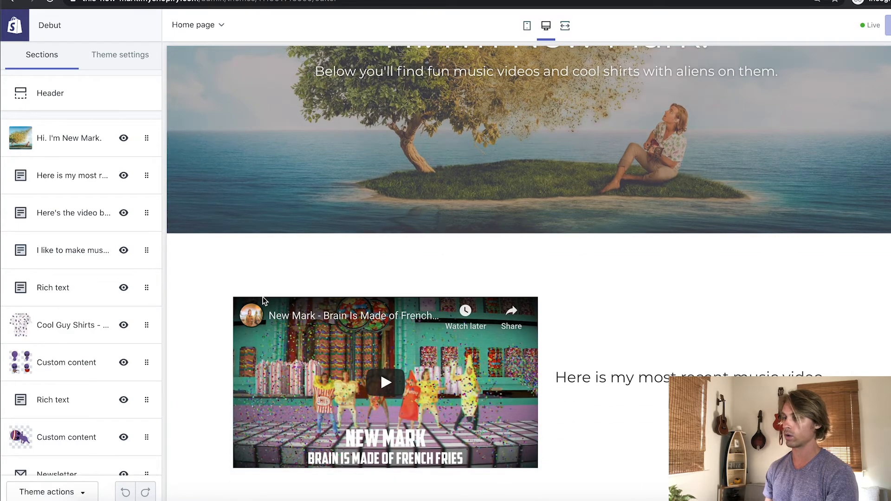
scroll(297, 305, down, 7)
scroll(312, 304, up, 12)
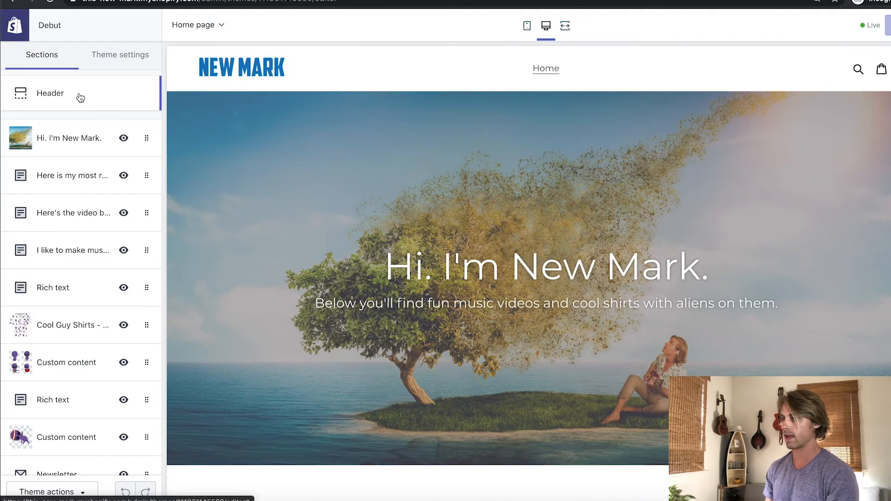
Open the "Hi. I'm New Mark." section and review its image, layout, height and text settings
click(87, 138)
scroll(87, 330, down, 3)
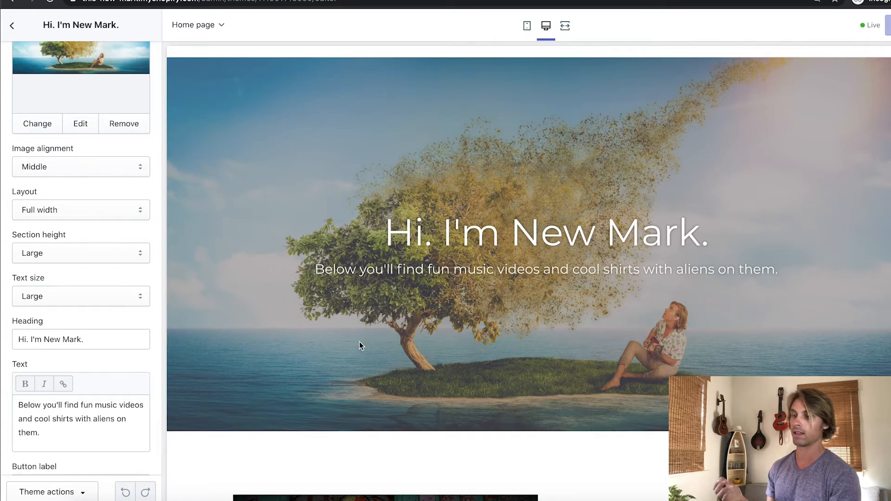
Try adding "COOL!!!" to the end of the banner text, and delete the addition
click(43, 433)
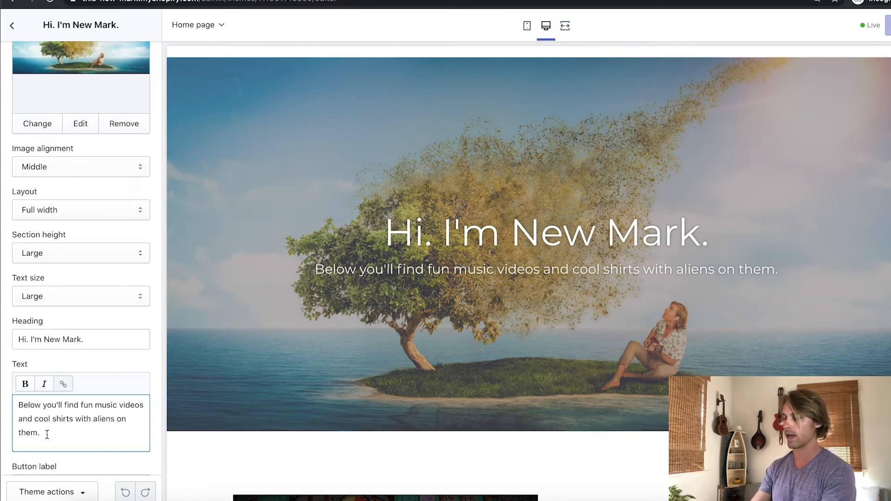
text(COOL!!!)
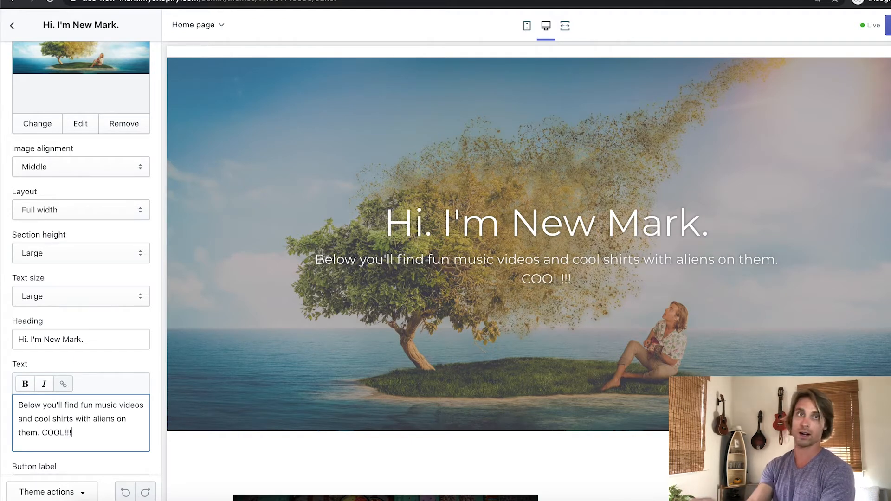
key(BackSpace)
key(BackSpace)
key(BackSpace)
key(BackSpace)
key(BackSpace)
key(BackSpace)
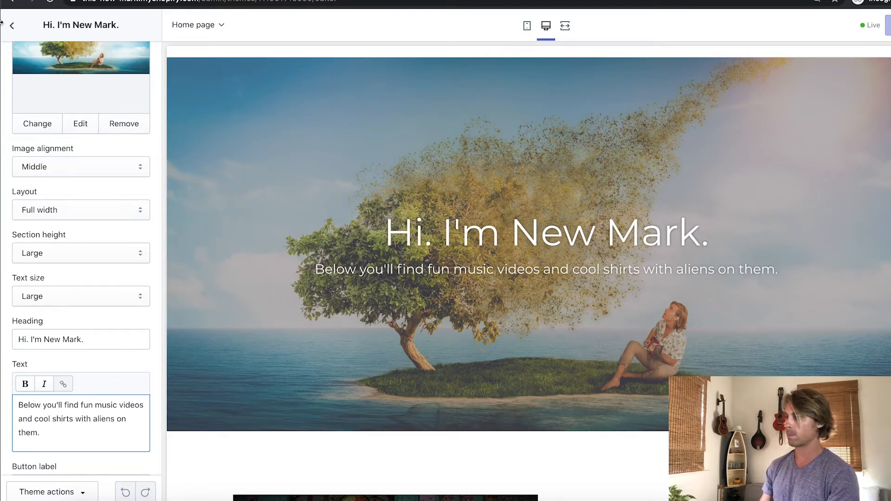
Open the "Here is my most recent..." section from the section list and review its heading, video and text content
click(12, 23)
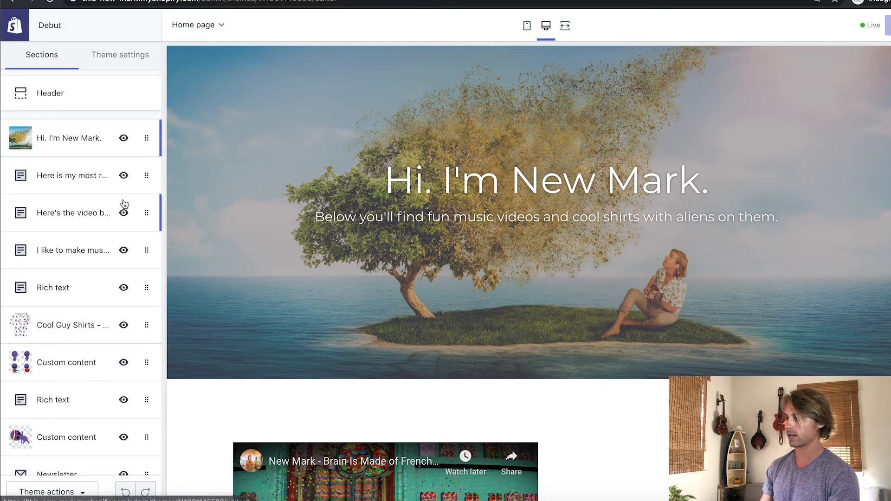
click(77, 177)
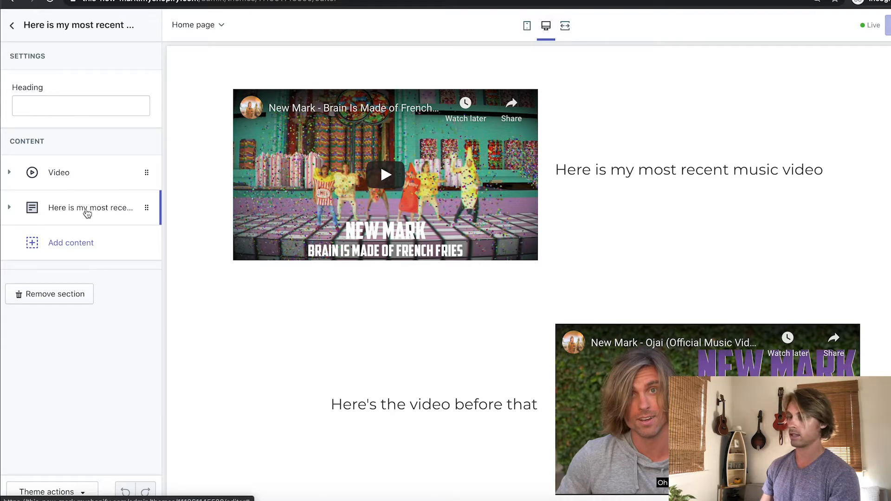
click(12, 25)
Try the most recent music video section below the "Here's the video before that" section, and return it to its original place
scroll(156, 149, up, 3)
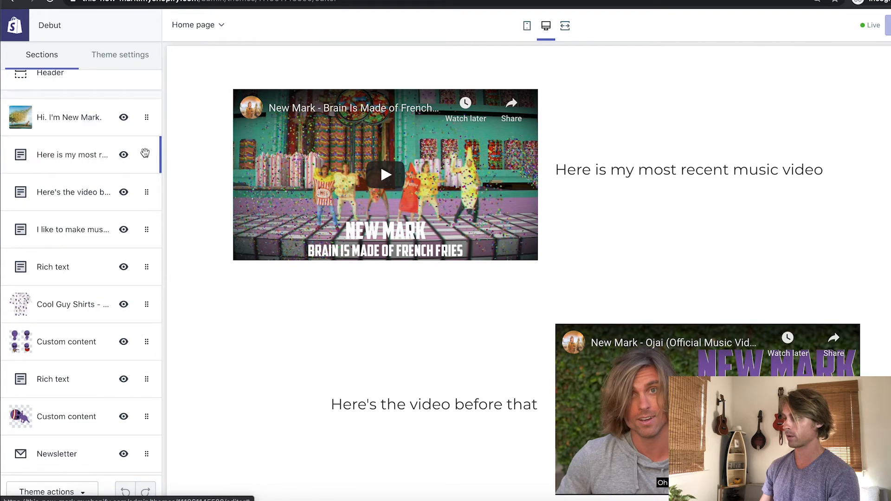
drag(146, 154, 145, 191)
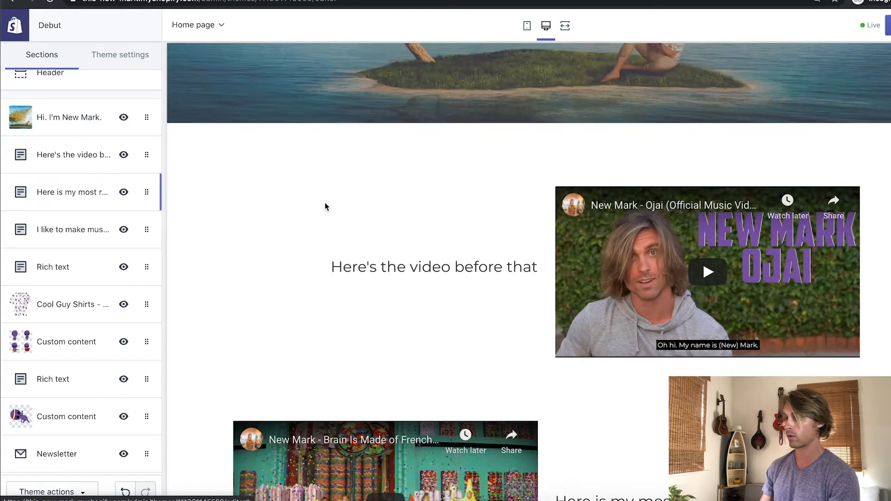
scroll(379, 267, up, 3)
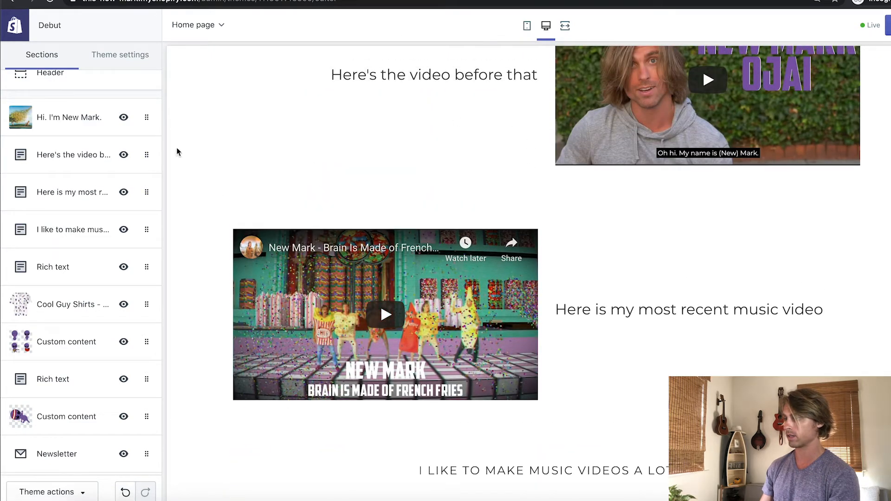
drag(146, 194, 136, 154)
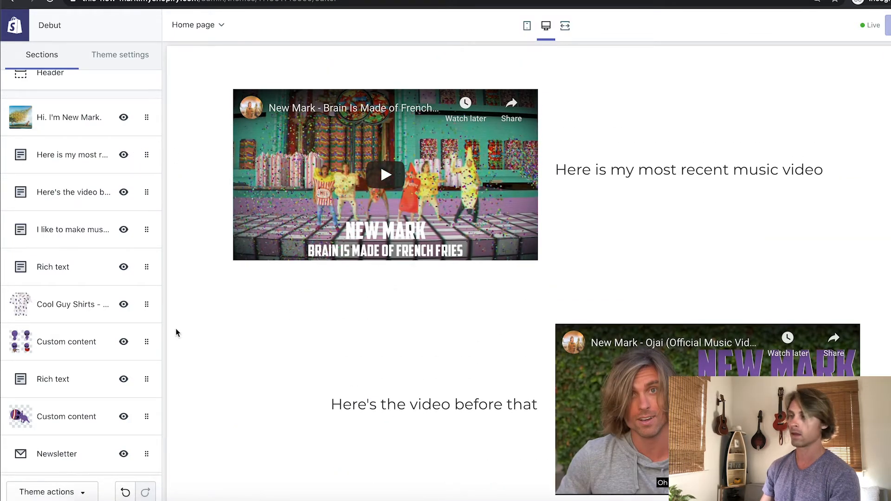
Open the Newsletter section, review its heading, subheading and background settings, and return to the section list
scroll(176, 329, down, 1)
scroll(114, 355, down, 3)
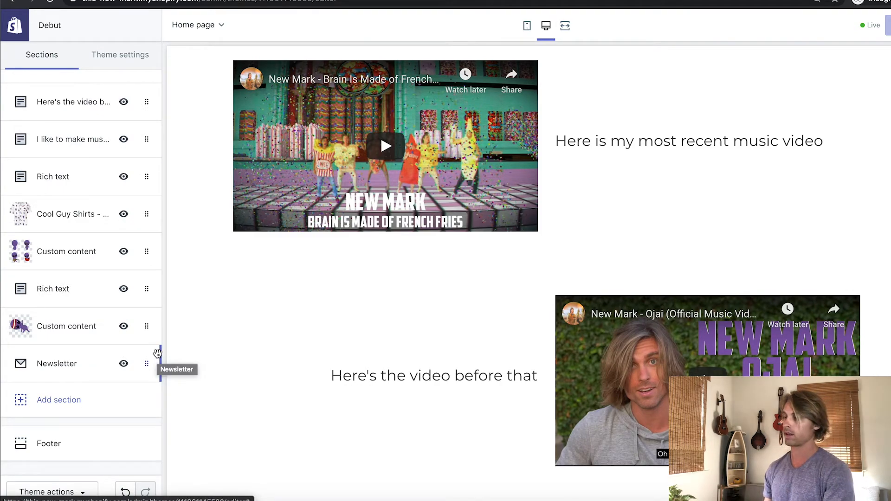
click(99, 371)
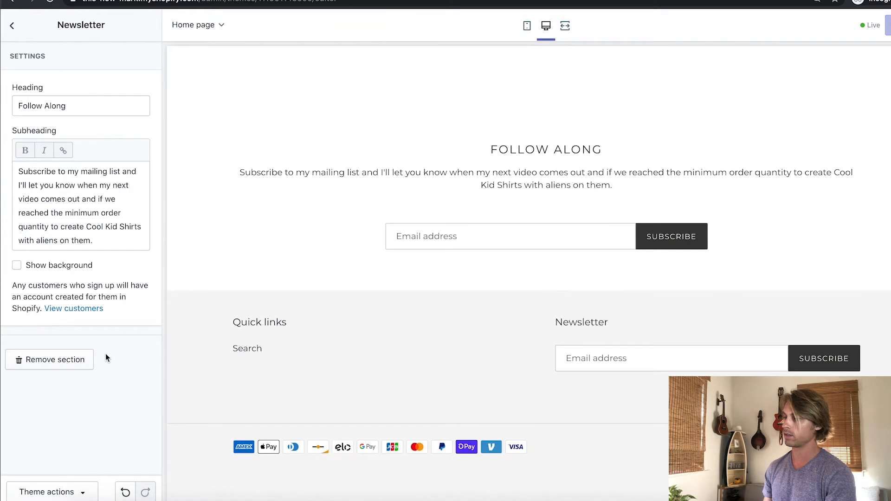
click(12, 26)
Add a Blog posts section to the home page and return to the section list
click(67, 401)
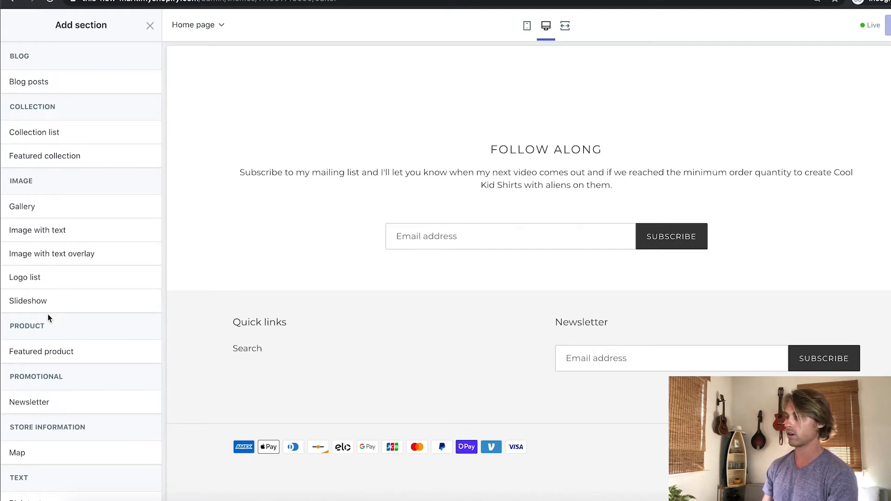
click(52, 87)
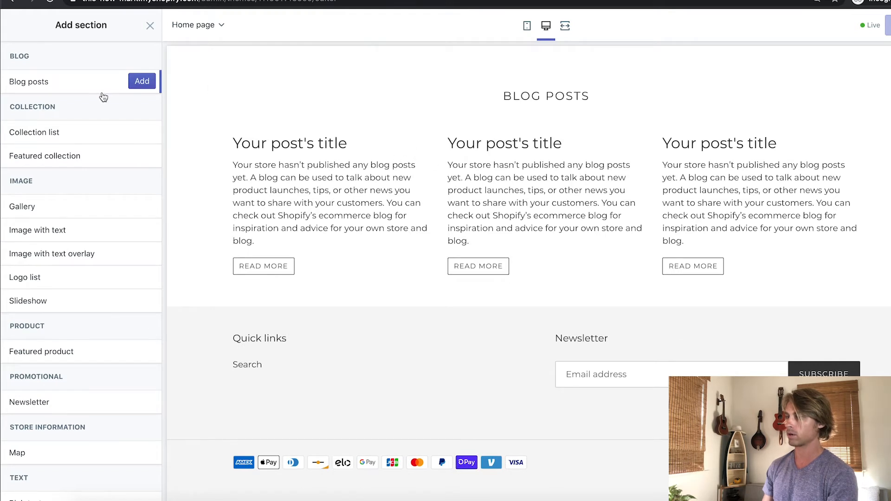
click(141, 84)
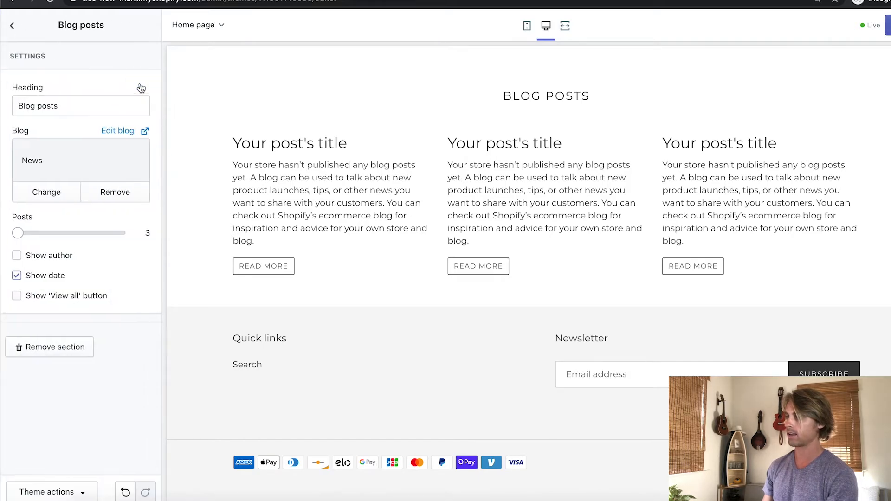
click(10, 25)
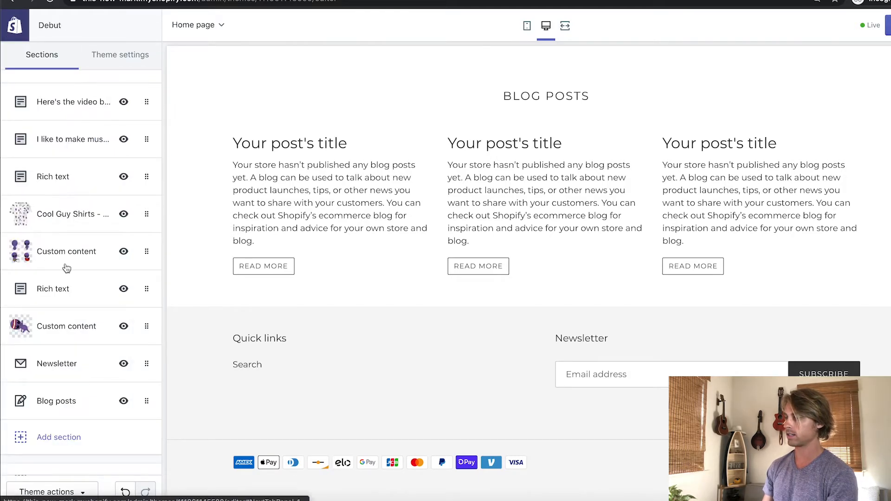
Move the Blog posts section up between the alien images' Custom content and the Rich text section, and remove it from the page
scroll(358, 332, up, 10)
scroll(359, 333, down, 10)
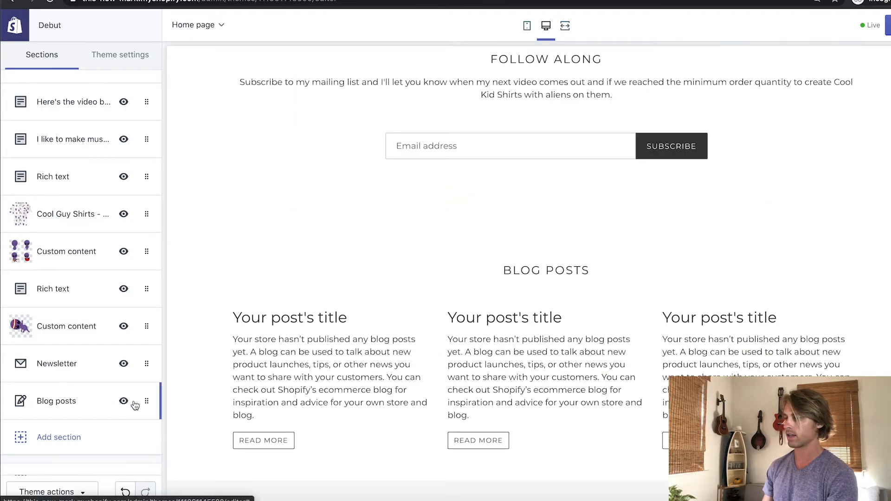
drag(139, 401, 138, 295)
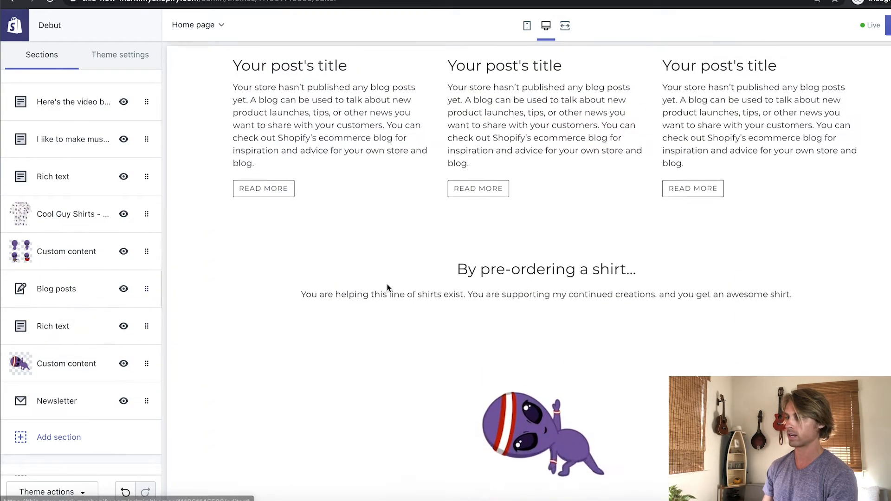
scroll(387, 286, up, 5)
scroll(388, 288, down, 10)
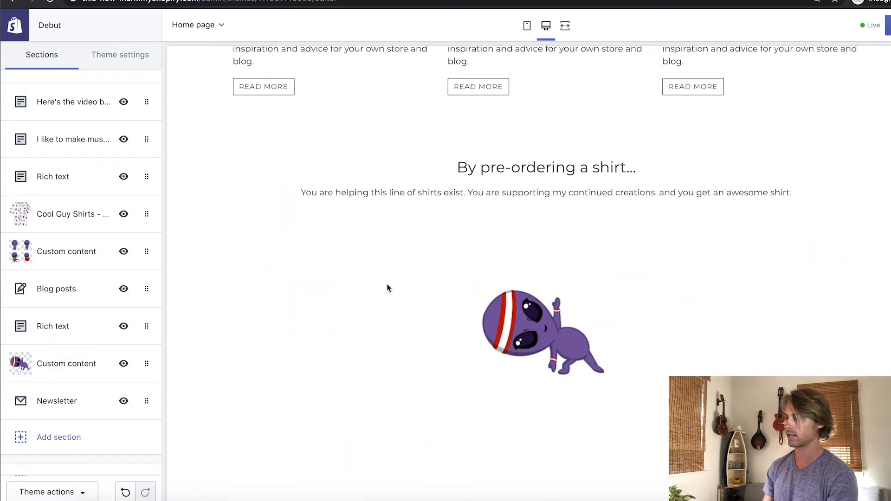
click(67, 289)
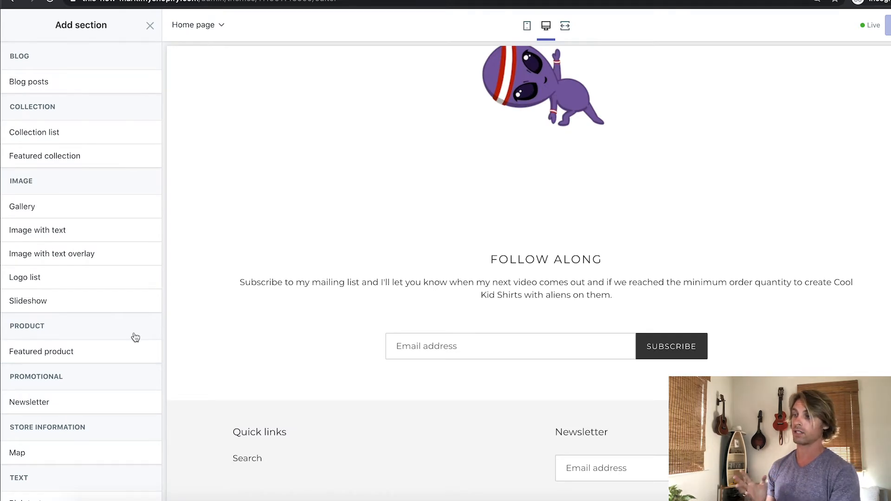
Look over the shirt product and merch text in the preview and add a Custom content section to the home page
scroll(258, 283, up, 10)
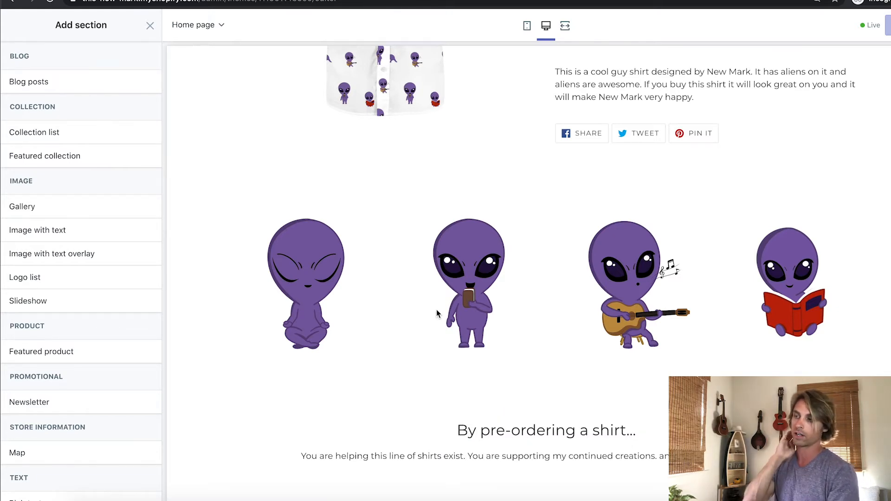
scroll(437, 313, up, 3)
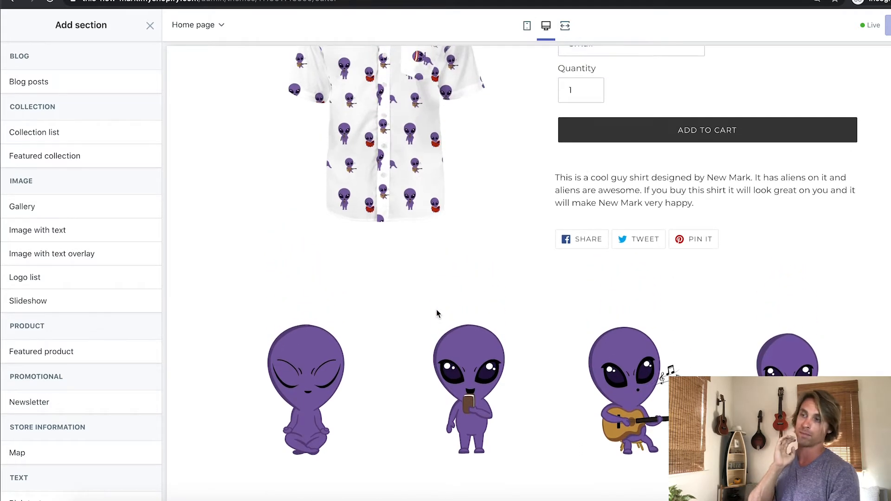
scroll(436, 313, up, 5)
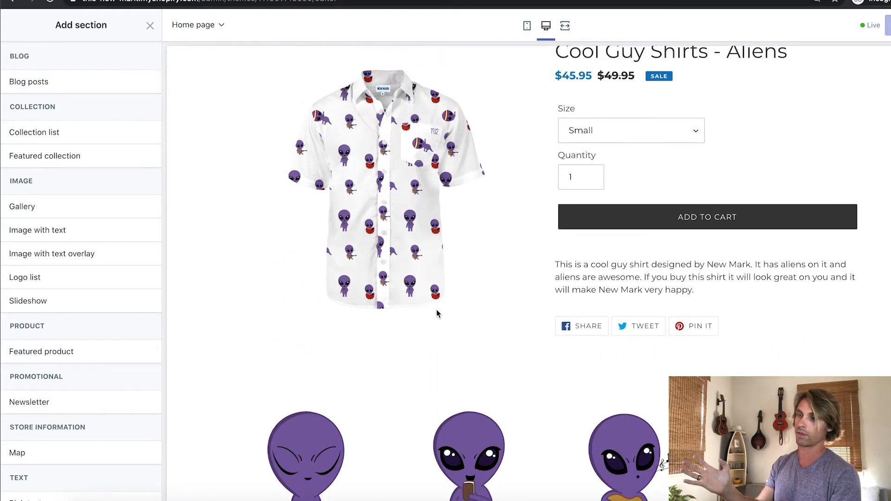
scroll(436, 313, up, 5)
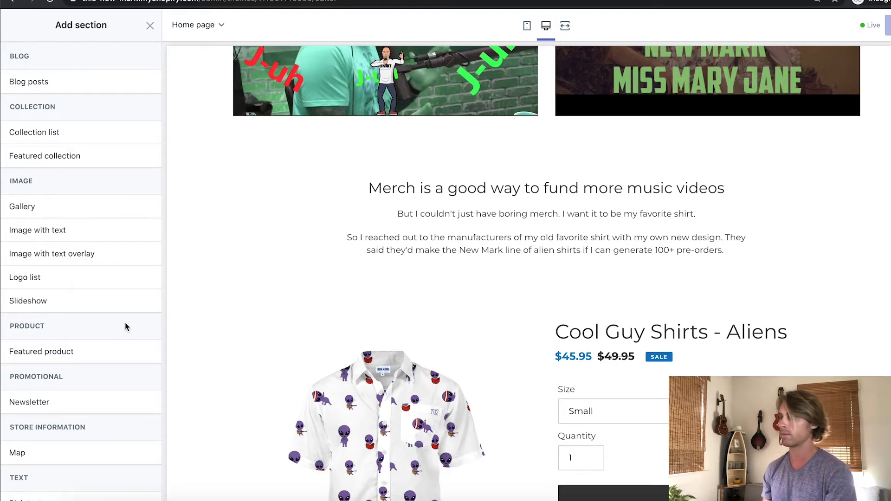
scroll(124, 325, down, 5)
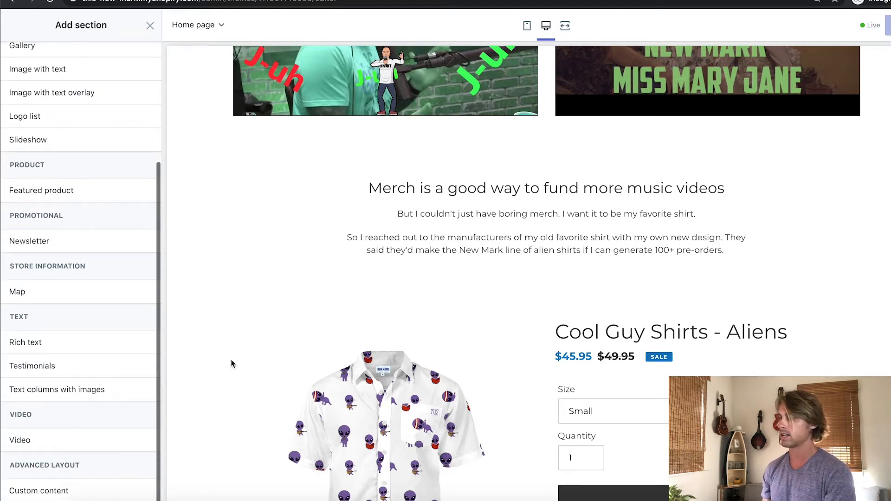
click(52, 493)
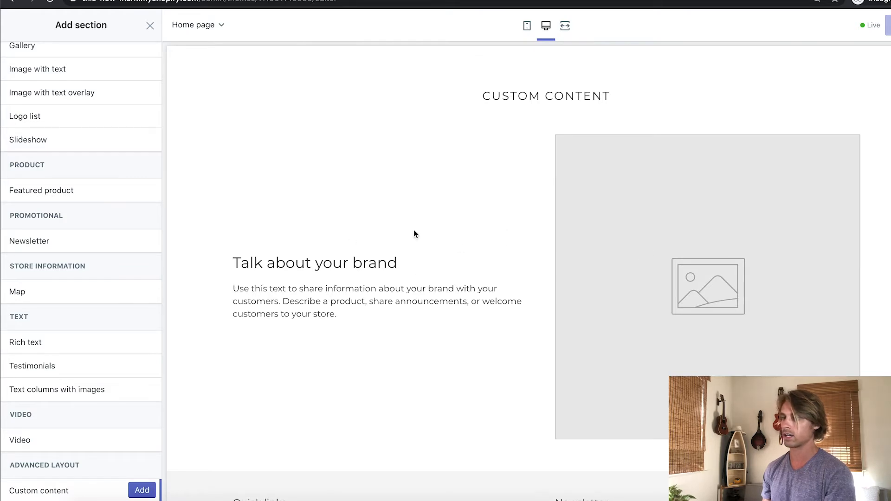
click(142, 491)
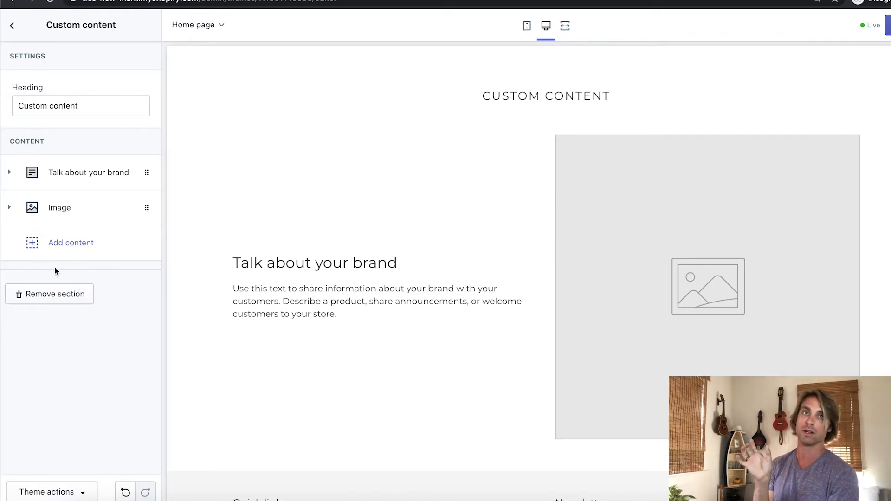
Add another Image content block to the new Custom content section
click(29, 243)
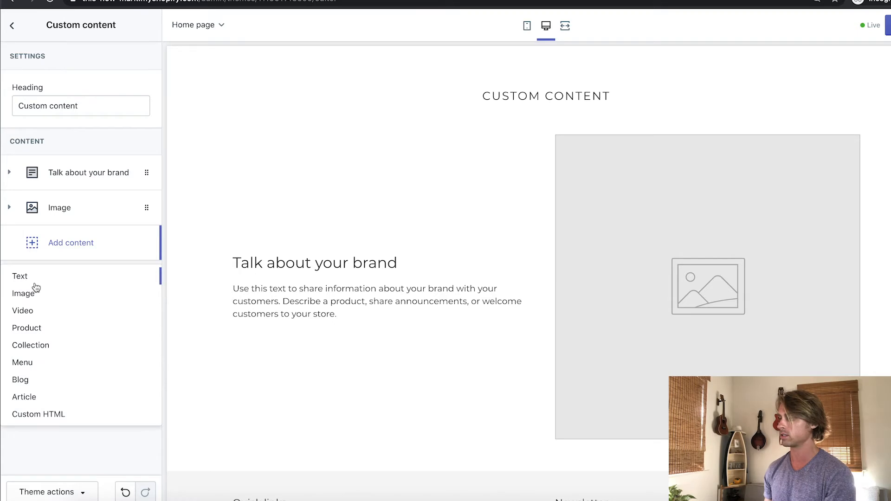
click(32, 294)
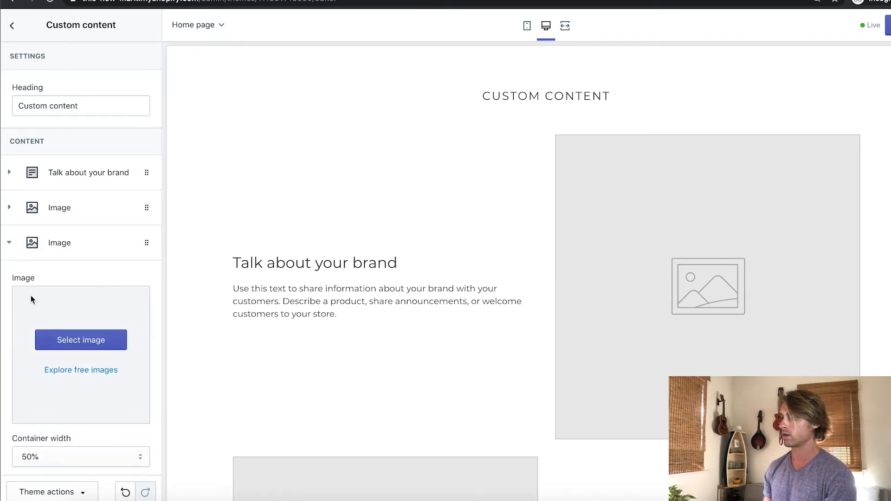
click(11, 246)
click(70, 246)
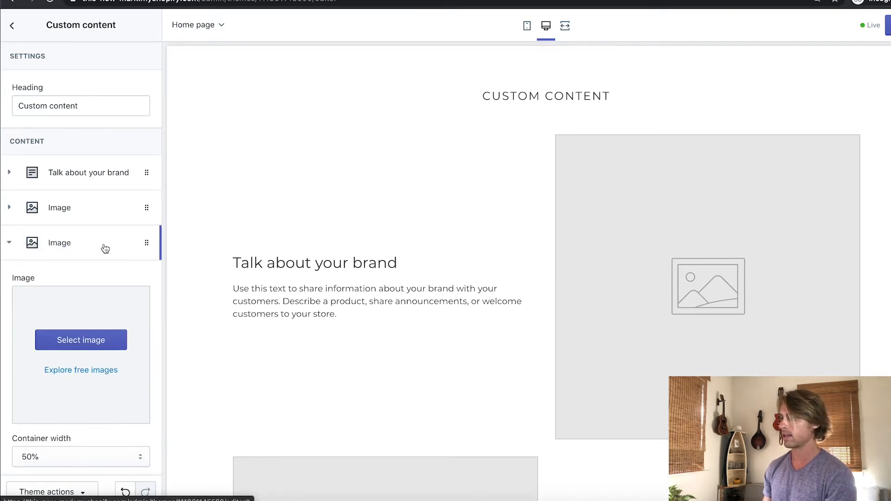
Move the added Image block above "Talk about your brand" and set its container width to 33%
drag(120, 249, 113, 153)
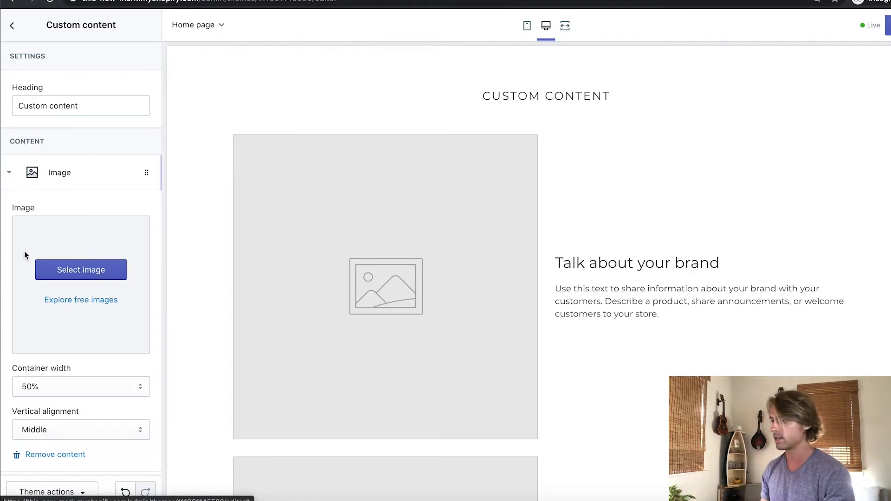
scroll(380, 331, down, 5)
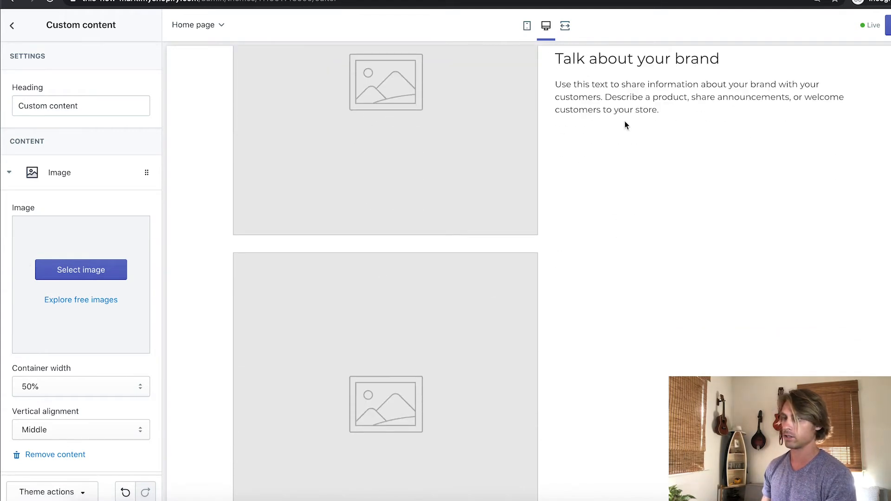
scroll(497, 124, up, 3)
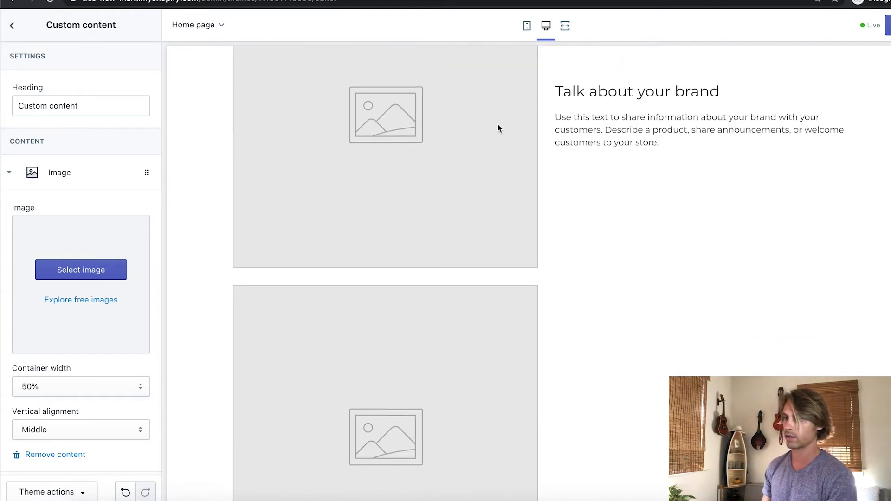
click(119, 388)
click(121, 375)
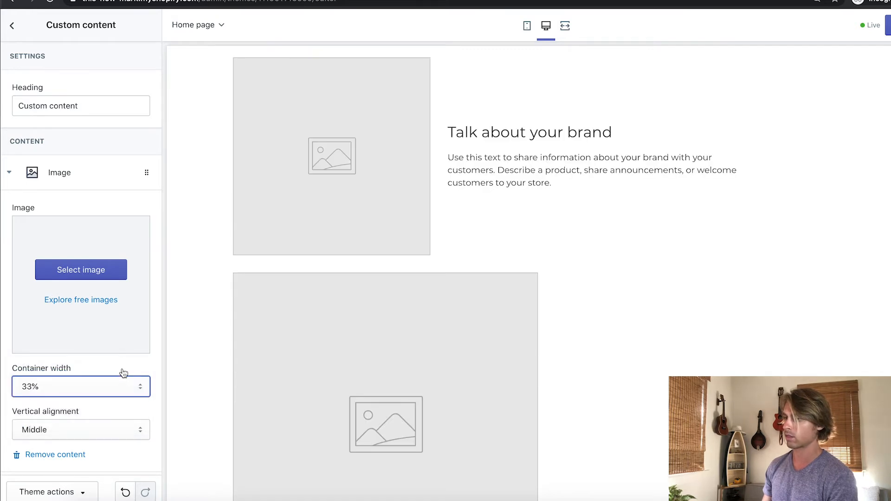
Set the container width of the "Talk about your brand" text block to 33%
scroll(122, 374, down, 3)
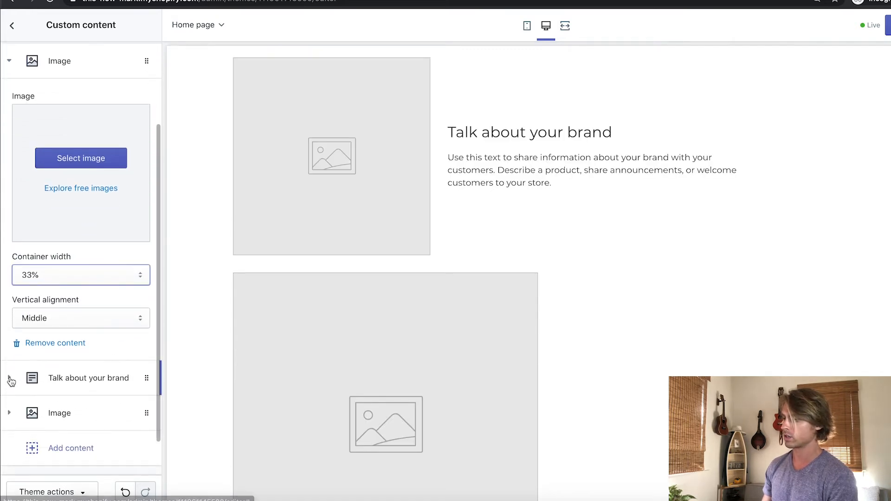
click(9, 378)
click(90, 328)
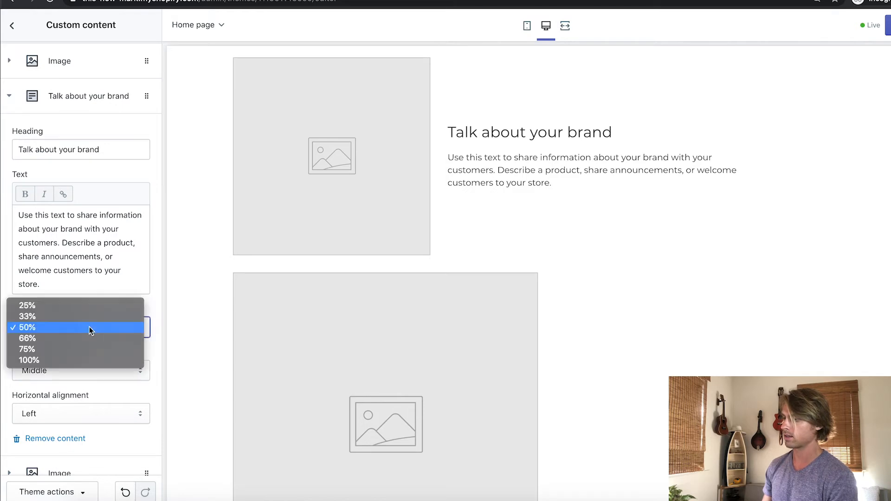
click(90, 319)
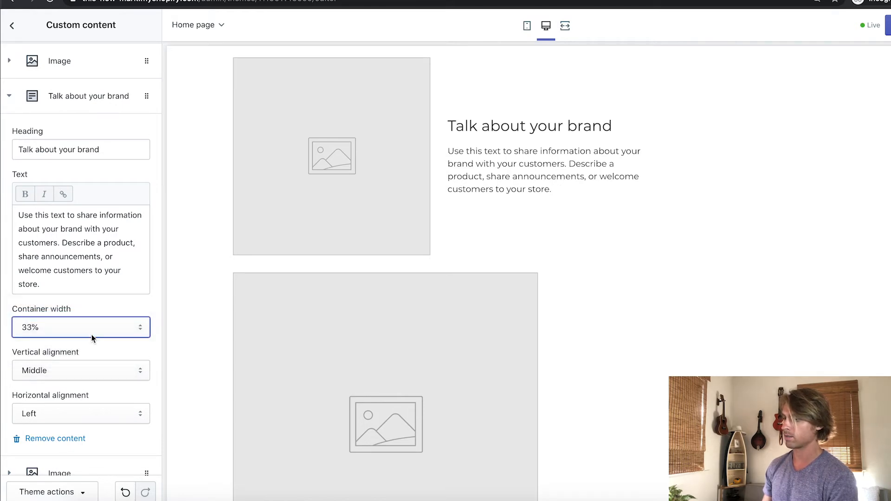
Set the container width of the Image block below "Talk about your brand" to 33%
scroll(91, 335, down, 2)
click(12, 367)
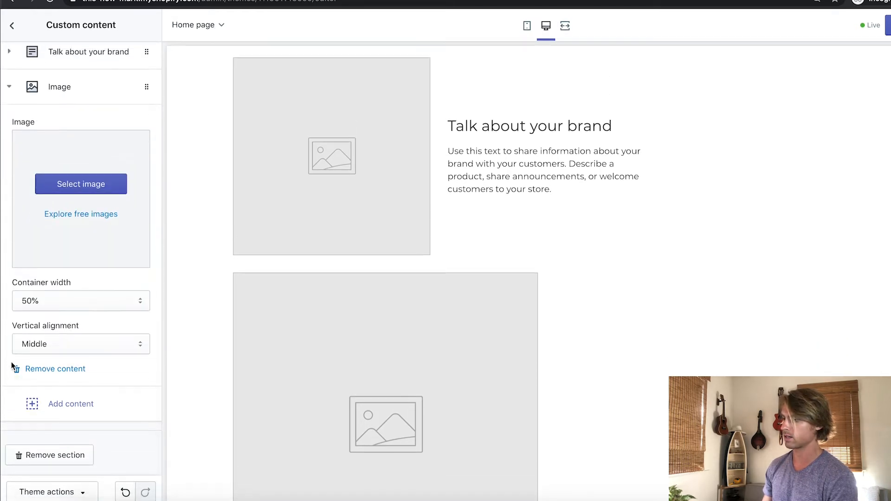
click(119, 292)
click(118, 290)
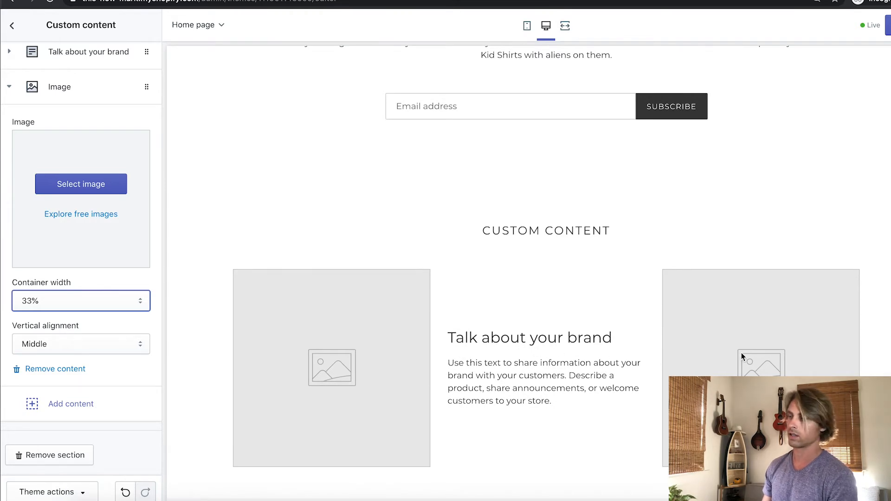
Set the horizontal alignment of the "Talk about your brand" text block to Centered
scroll(74, 250, up, 3)
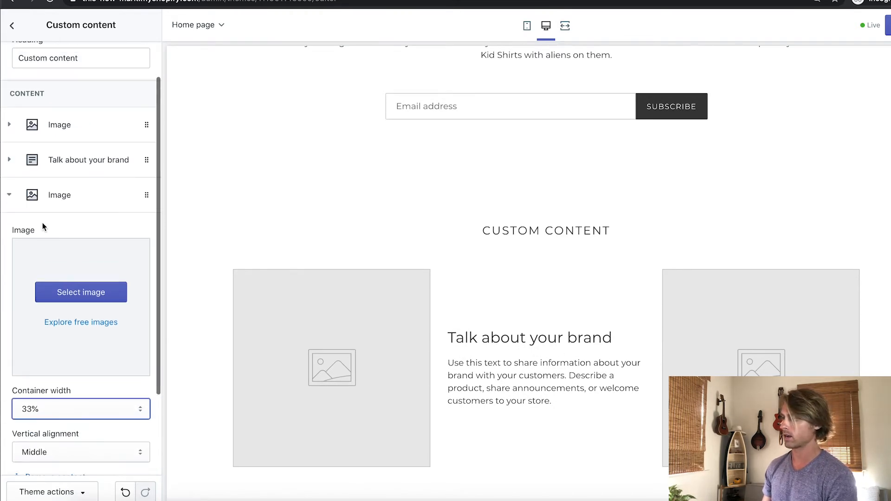
click(11, 161)
drag(62, 353, 1, 275)
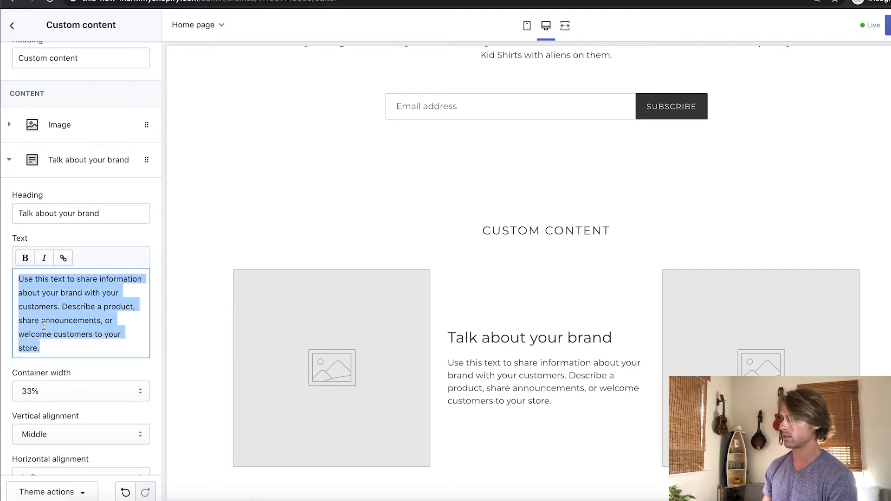
scroll(44, 326, down, 2)
scroll(44, 327, down, 5)
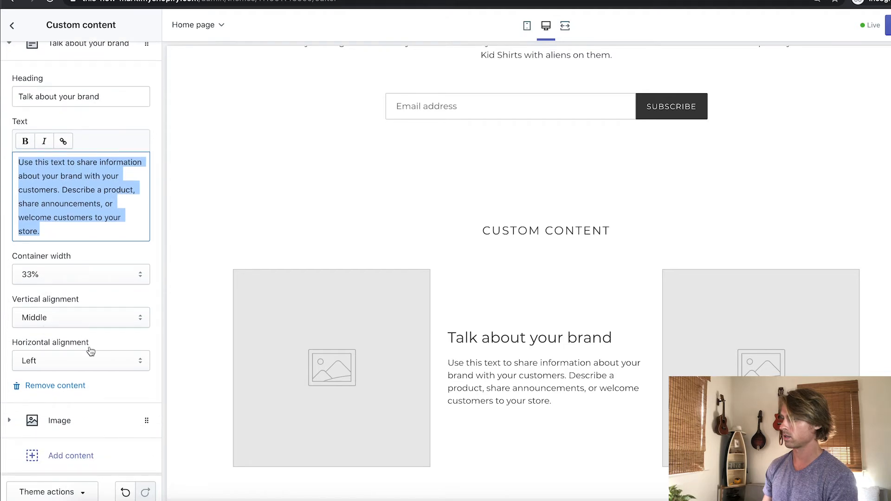
click(92, 355)
click(88, 369)
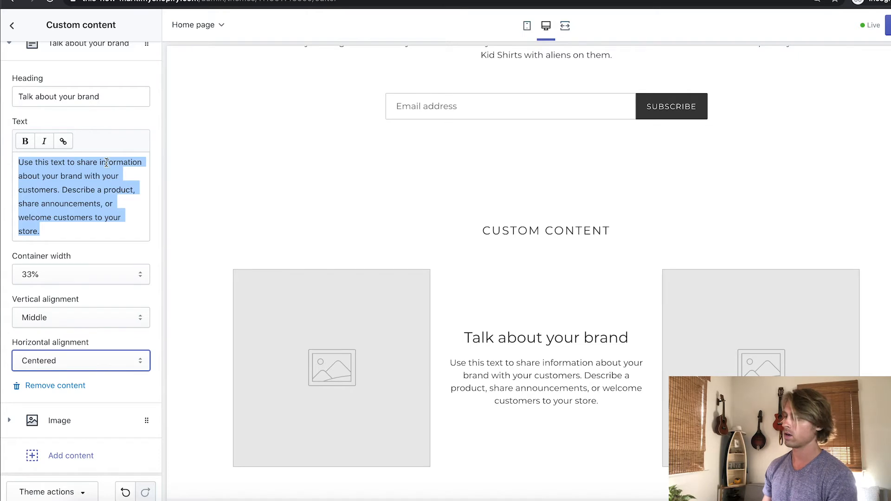
Collapse the text block and remove the placeholder Custom content section from the home page
scroll(29, 66, up, 3)
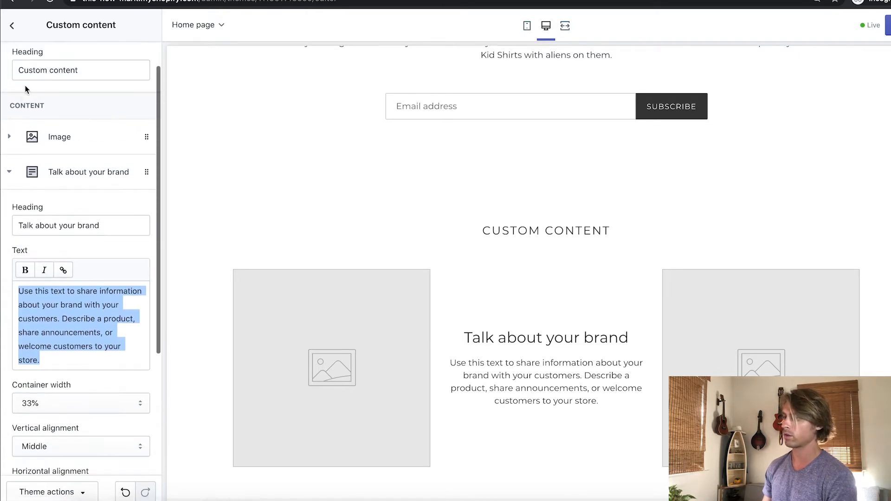
click(11, 172)
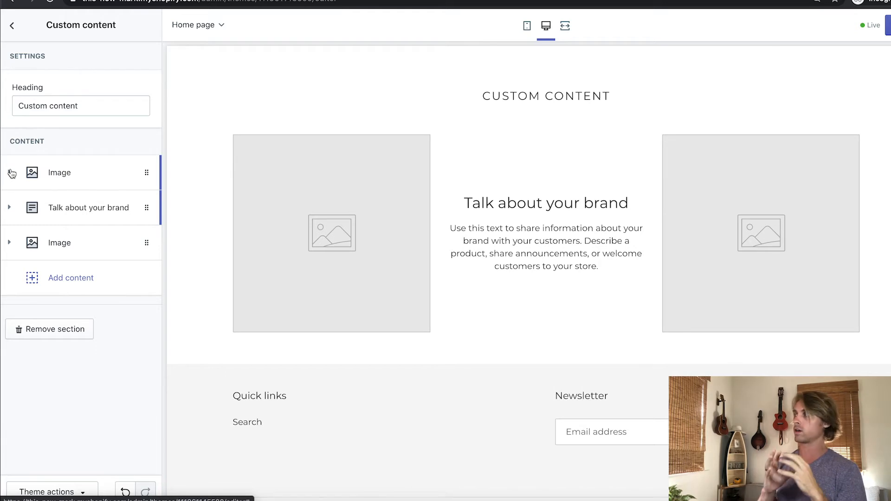
click(65, 331)
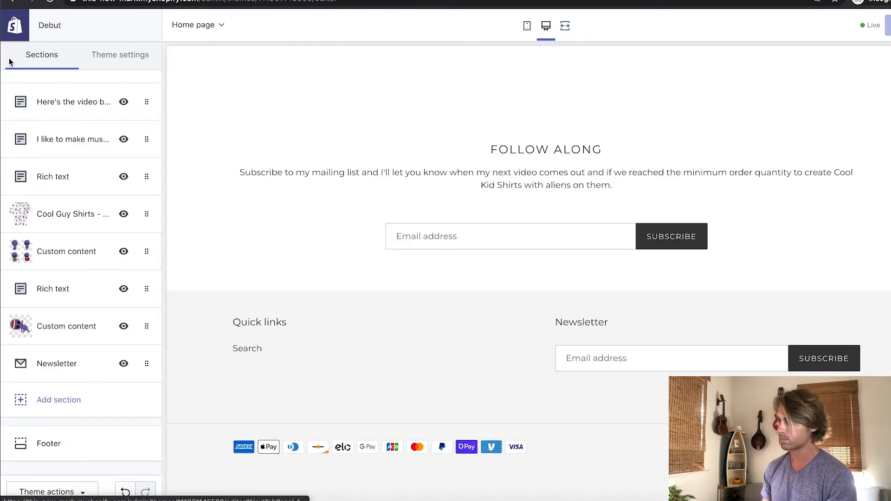
Look over the home page preview from its top and show the theme-wide settings
scroll(108, 102, up, 3)
scroll(283, 98, up, 10)
scroll(283, 100, up, 10)
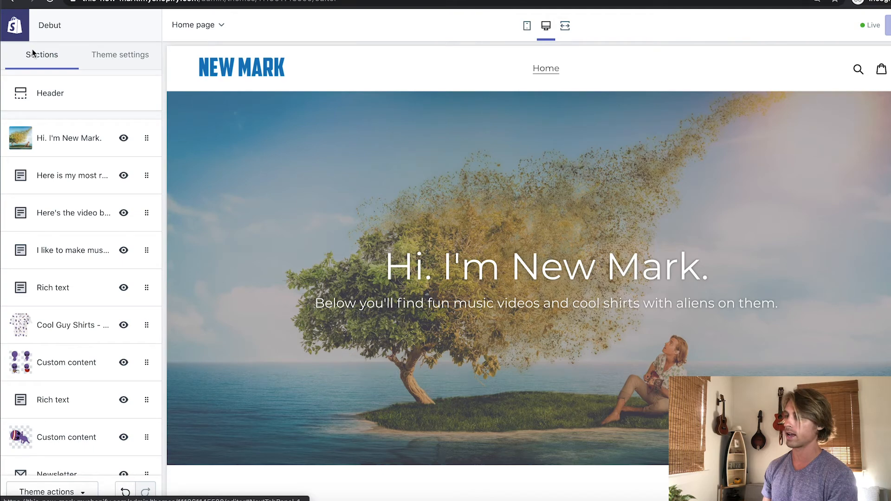
scroll(449, 287, down, 5)
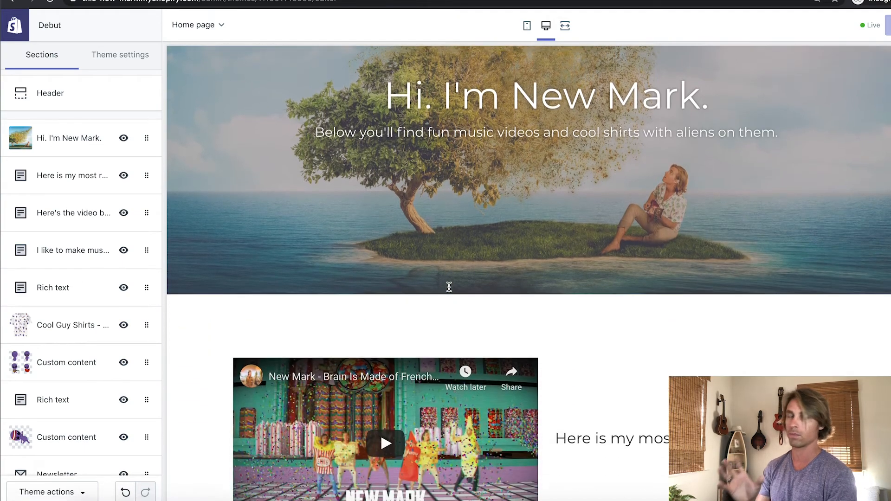
click(110, 48)
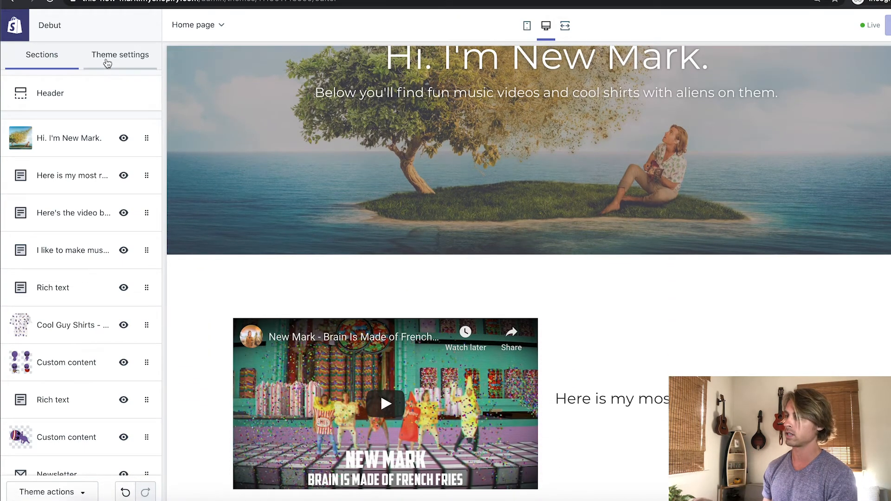
scroll(297, 119, up, 2)
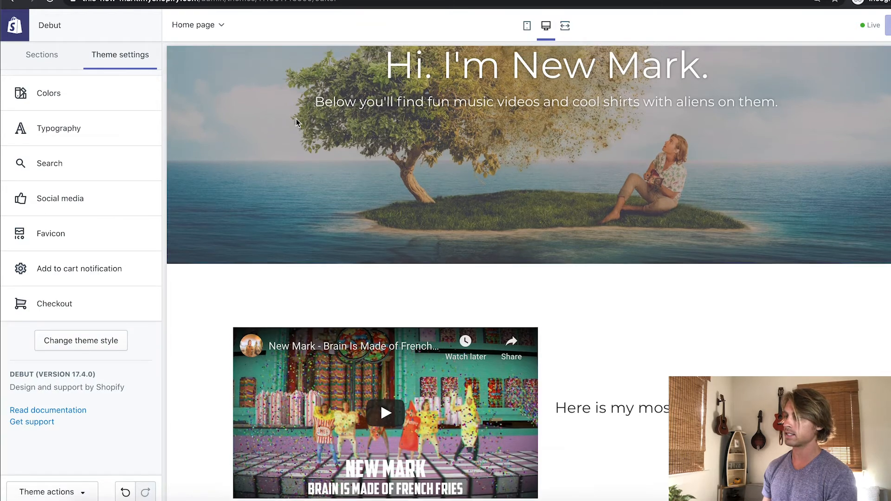
Open the Colors settings and look through the text, button, form field, image overlay and page colors
click(58, 101)
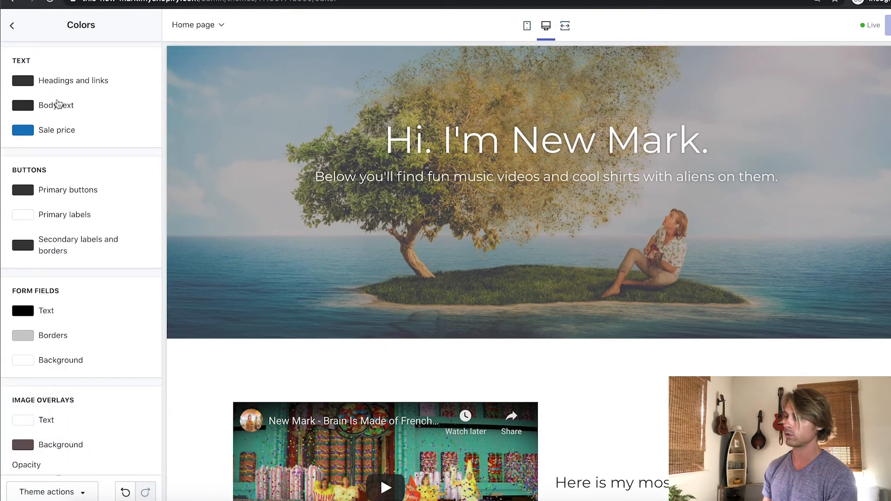
scroll(89, 239, down, 2)
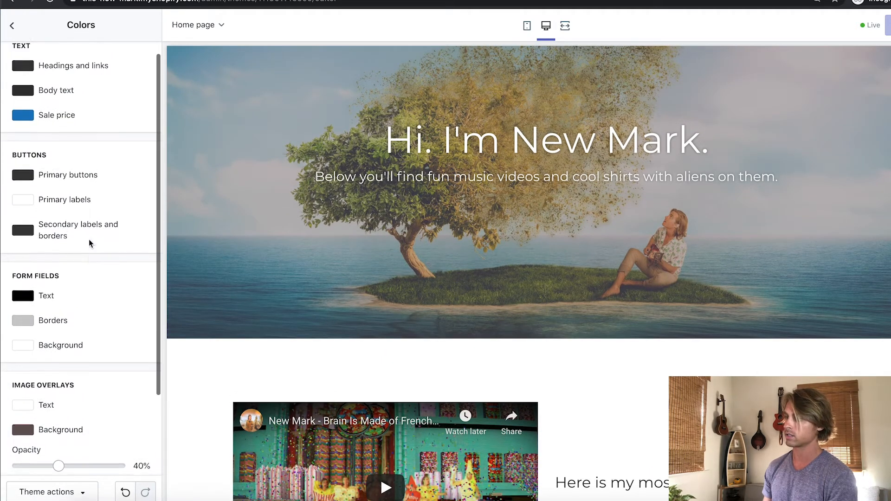
scroll(89, 241, up, 2)
scroll(89, 215, down, 4)
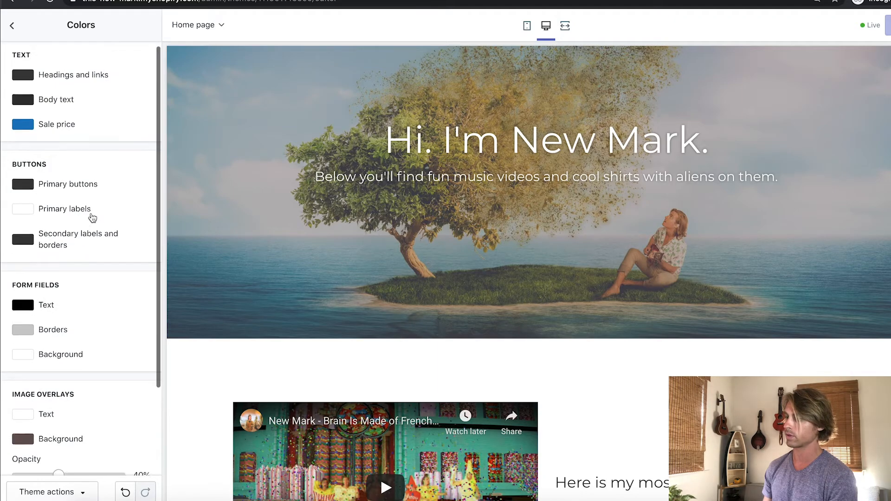
scroll(333, 321, down, 10)
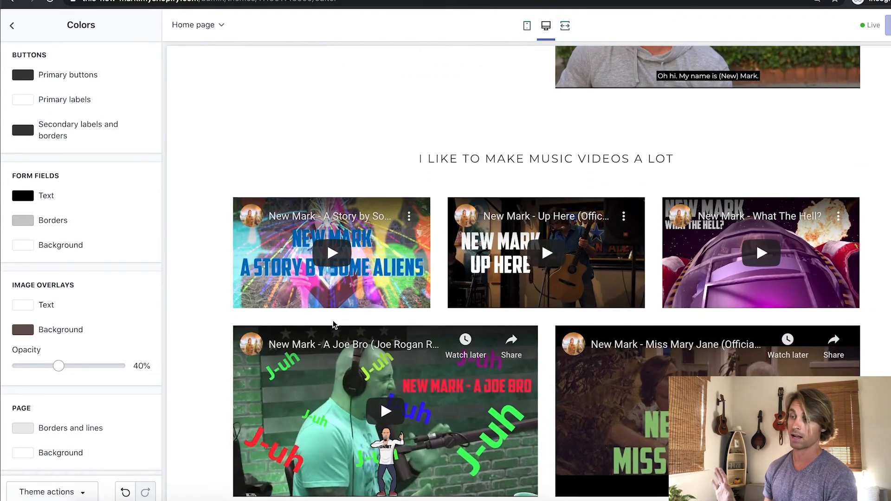
scroll(333, 321, up, 10)
scroll(333, 320, up, 1)
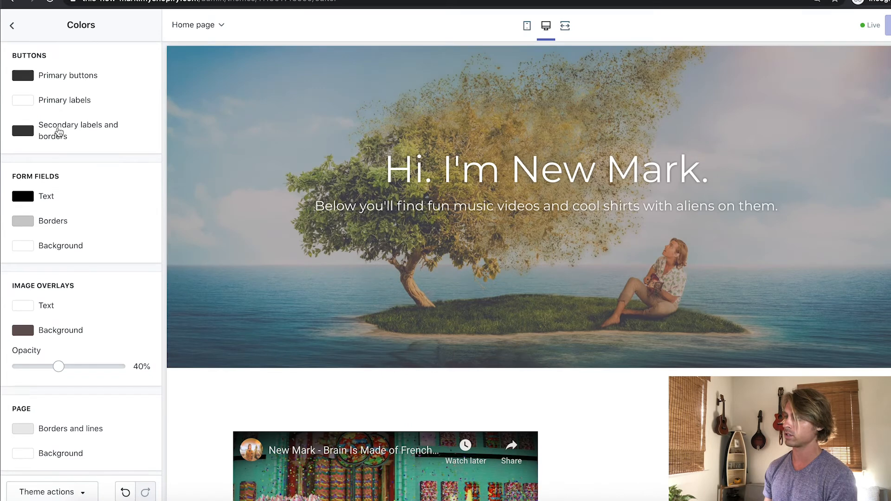
scroll(60, 131, up, 4)
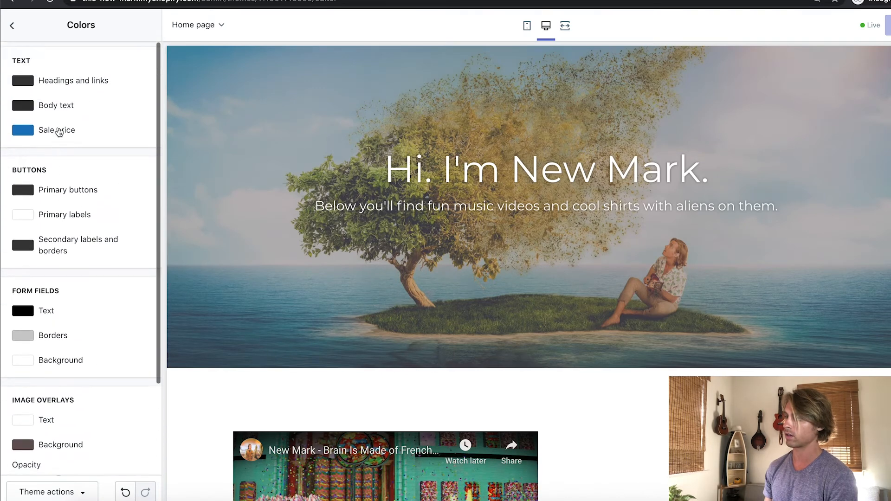
View the color picker for Headings and links and return to the theme settings list
click(27, 83)
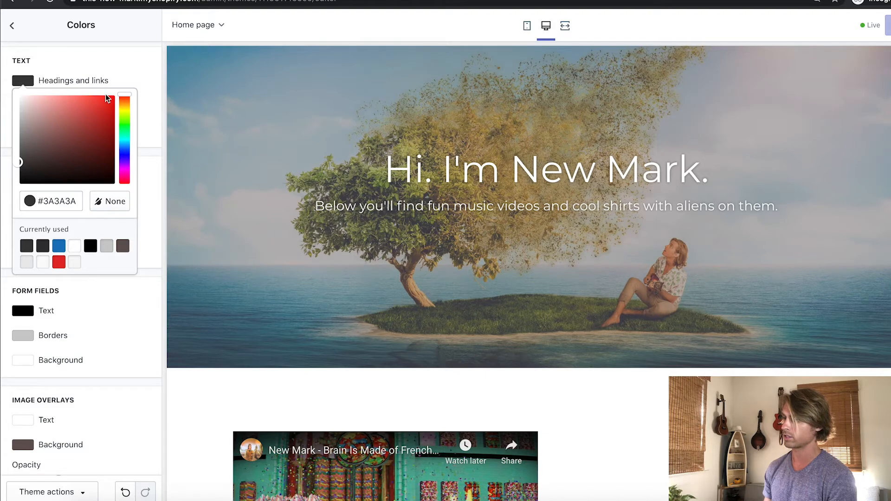
click(84, 55)
click(27, 84)
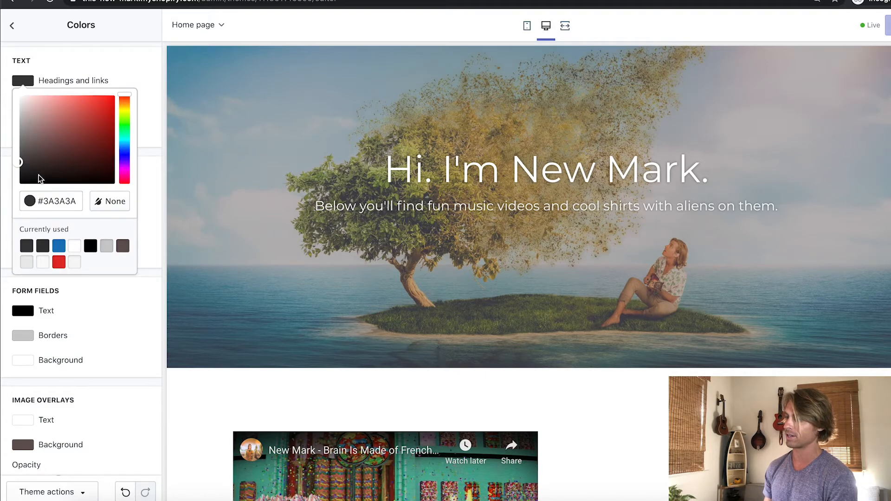
click(13, 37)
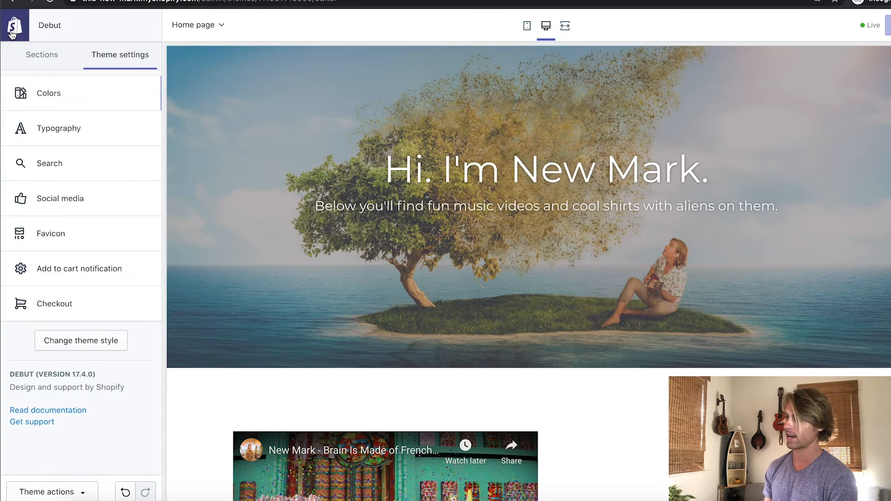
Review the Typography fonts and sizes, the Social media sharing options and account links, and the footer in the preview
click(67, 128)
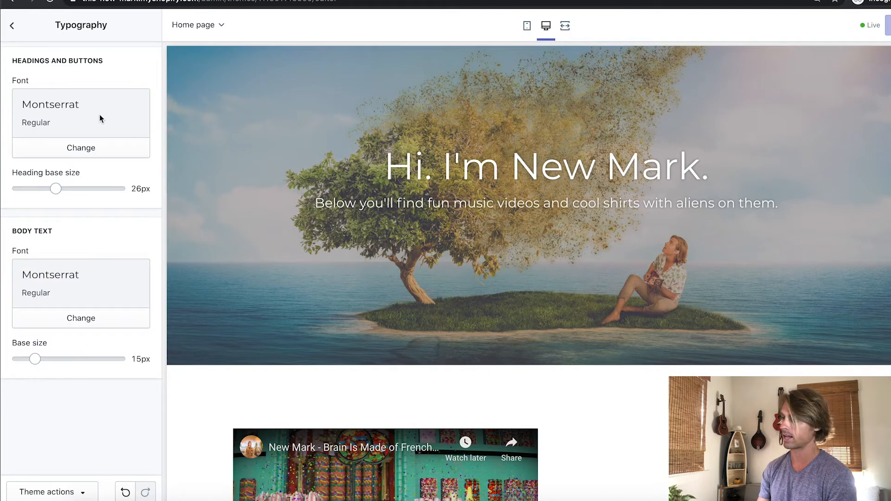
click(10, 28)
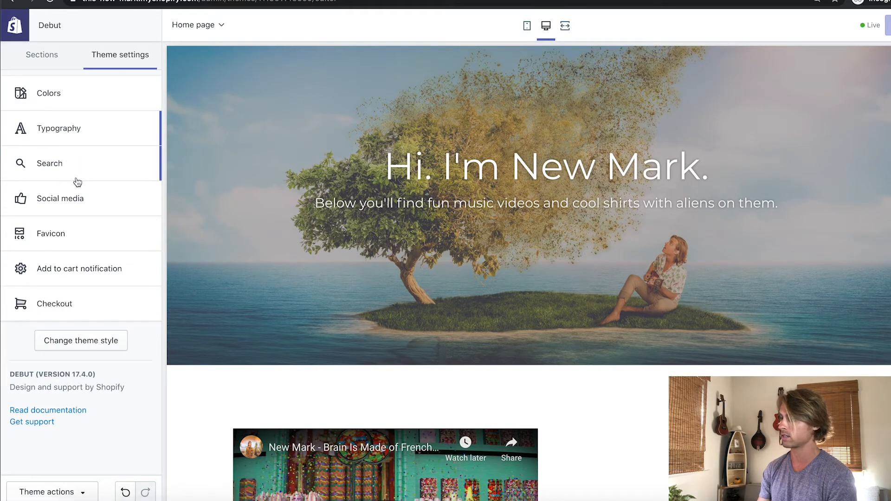
click(77, 199)
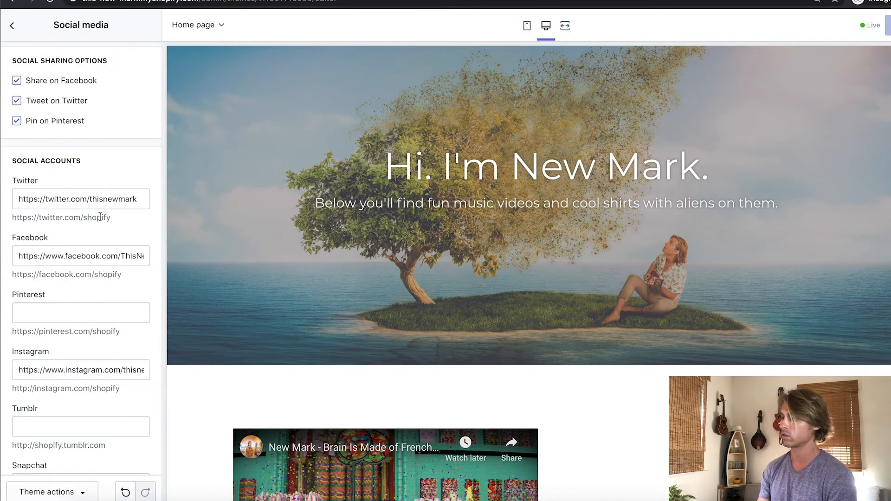
scroll(98, 276, down, 1)
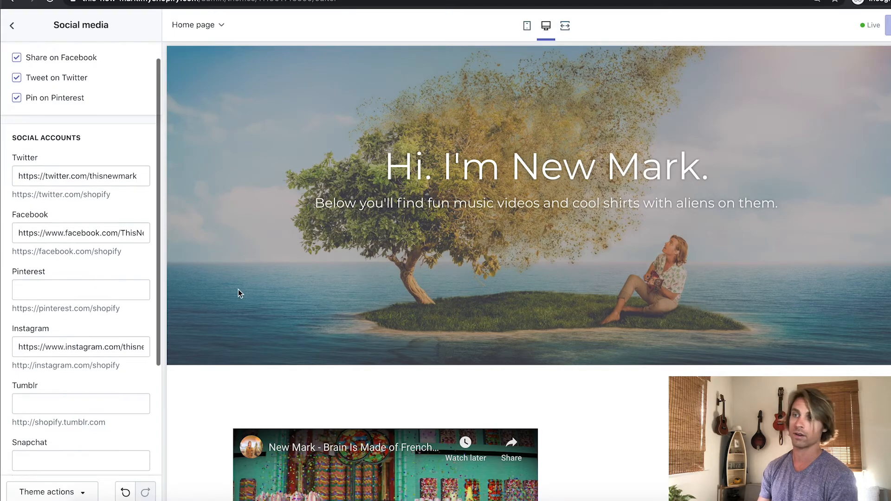
scroll(280, 277, down, 20)
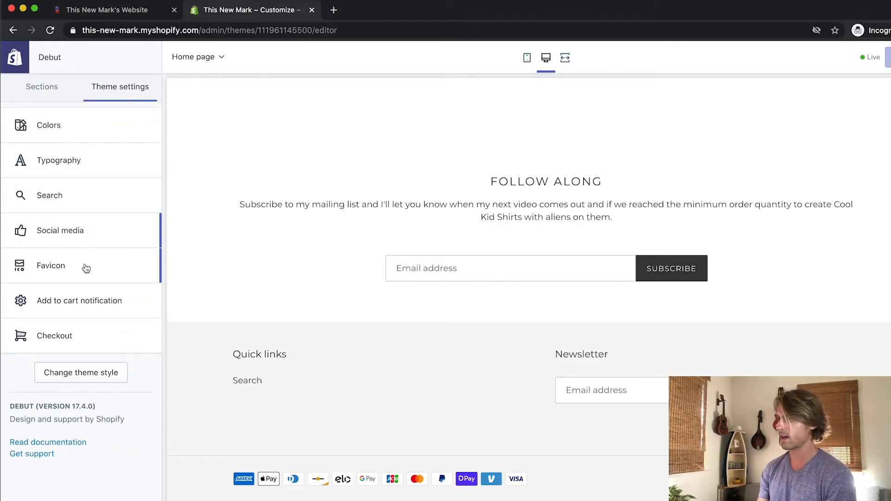
Switch to the live website's browser tab to check its favicon, and return to the theme editor
click(62, 13)
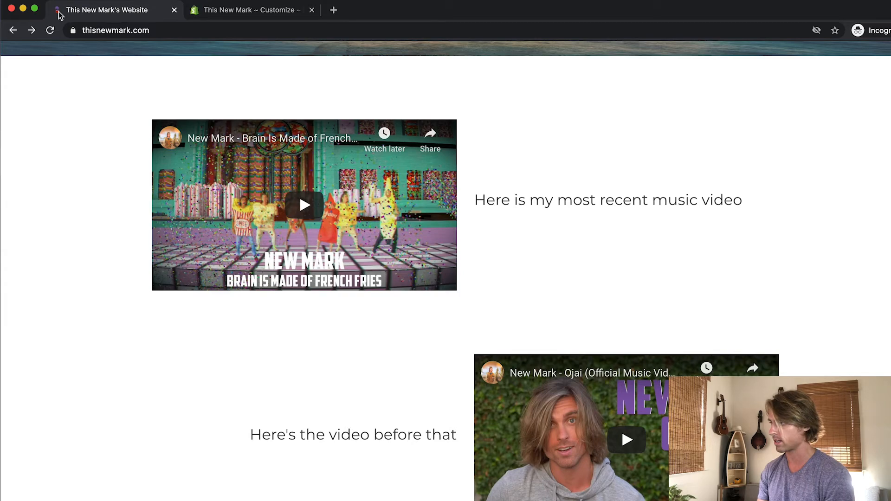
click(260, 9)
scroll(316, 128, up, 10)
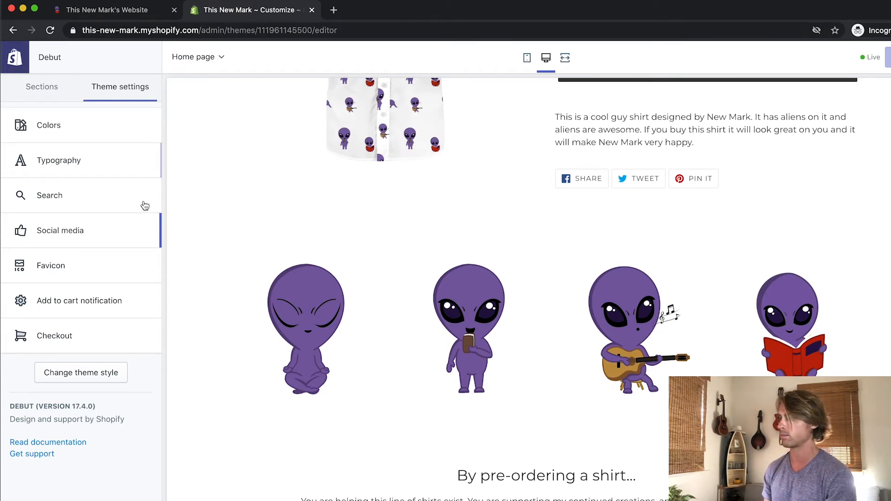
View the Add to cart notification setting and open the Checkout settings with the banner and logo images
click(117, 299)
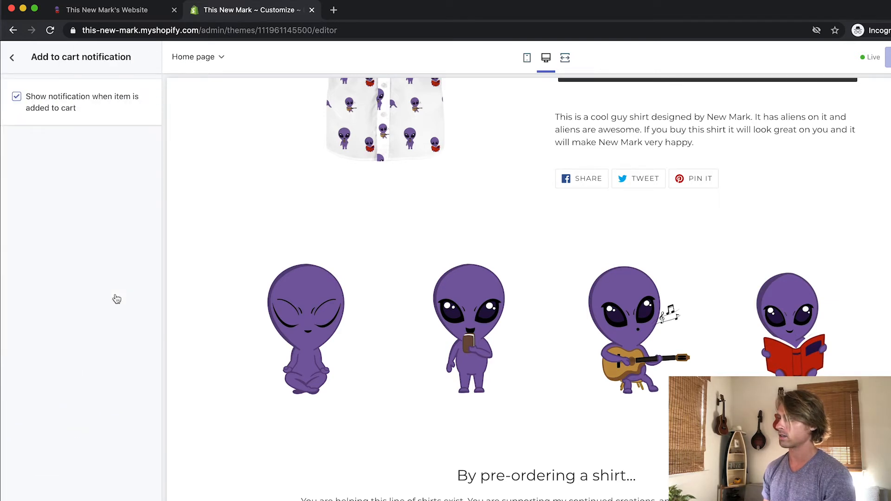
click(12, 57)
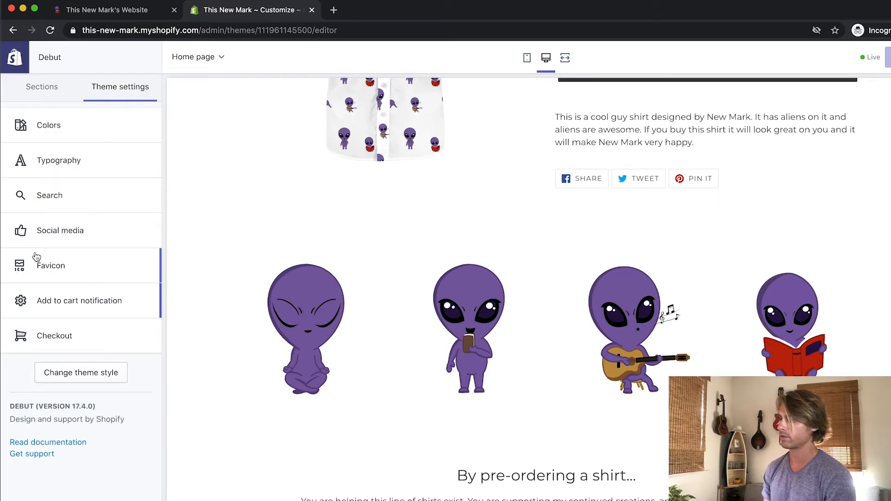
click(55, 336)
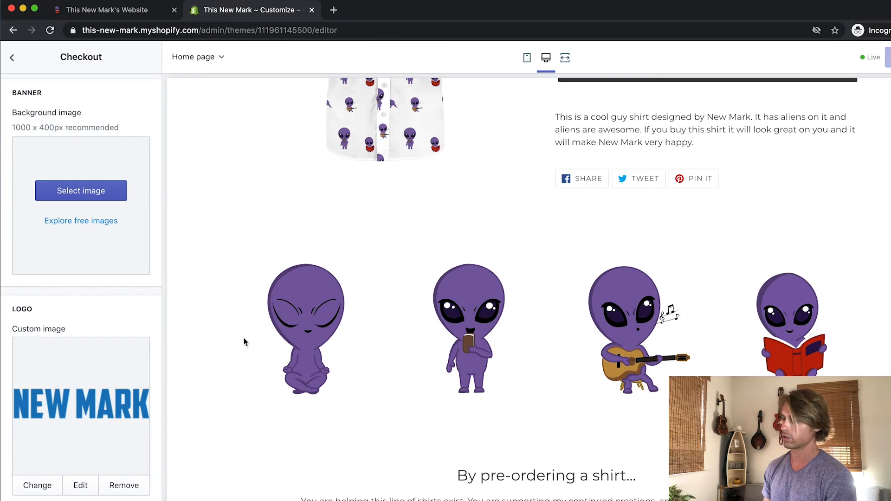
Review the Checkout logo's position and size settings, and return to the theme settings list
scroll(72, 408, down, 3)
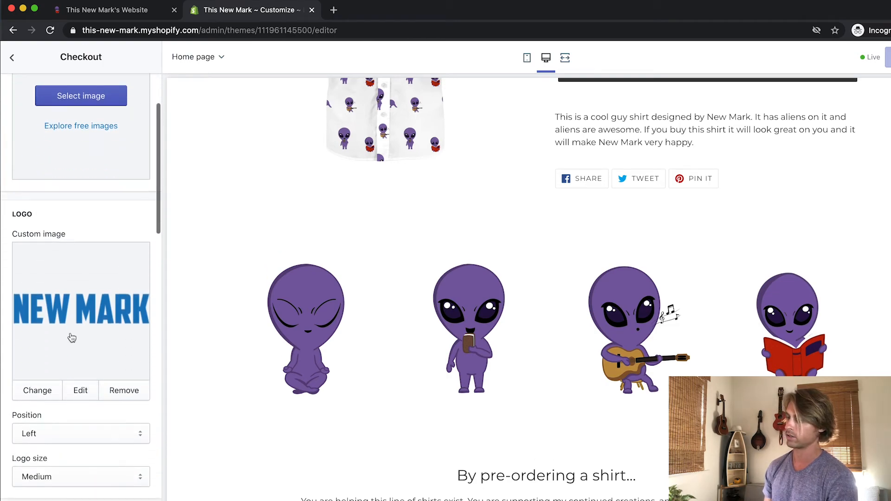
click(12, 57)
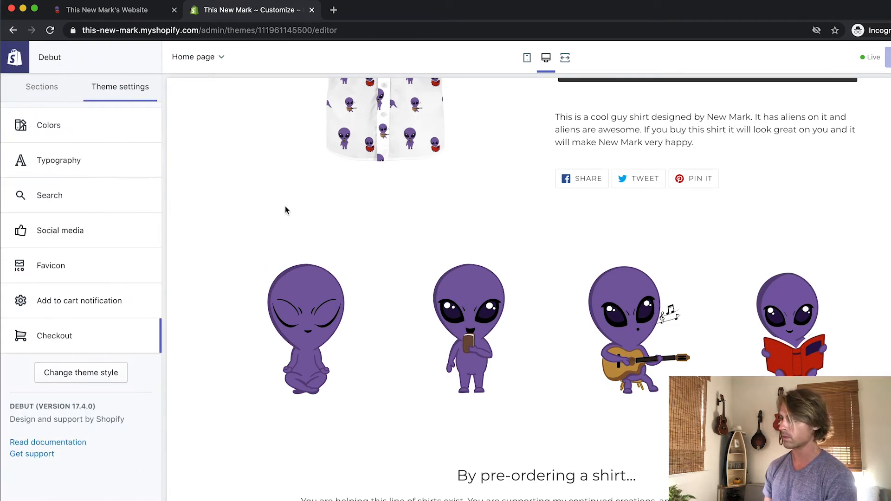
scroll(285, 210, up, 15)
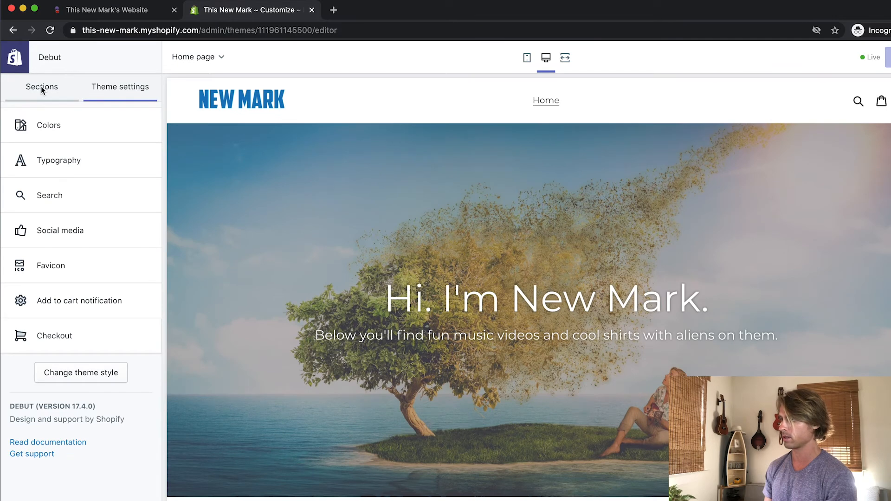
Switch from the theme settings to the sections and review the Header's logo and menu settings
click(41, 86)
click(44, 65)
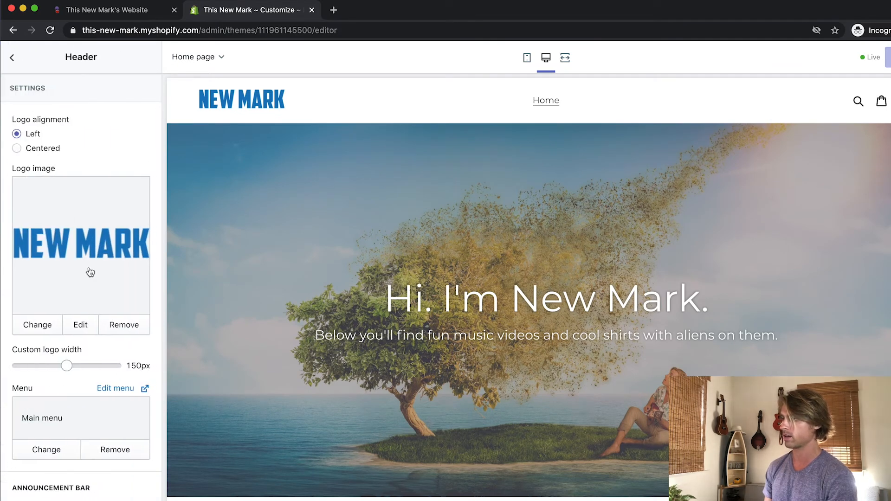
scroll(90, 272, down, 3)
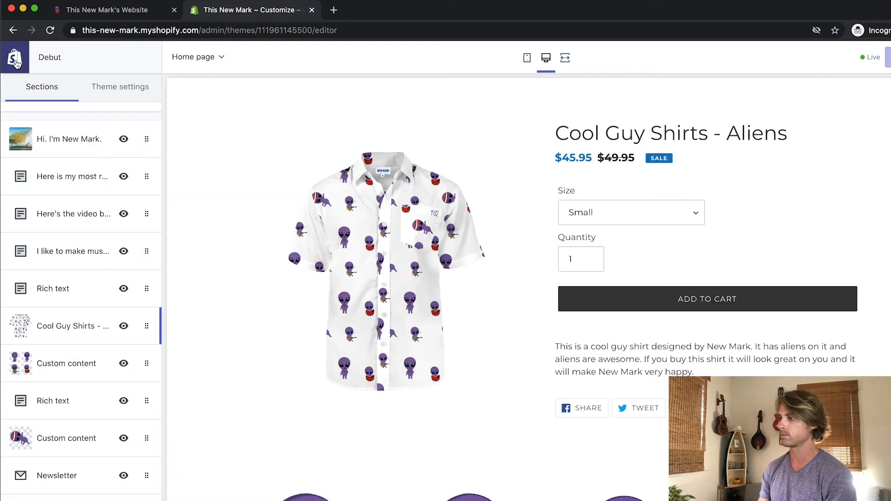
Leave the theme editor and open the Home page of the store admin
click(16, 60)
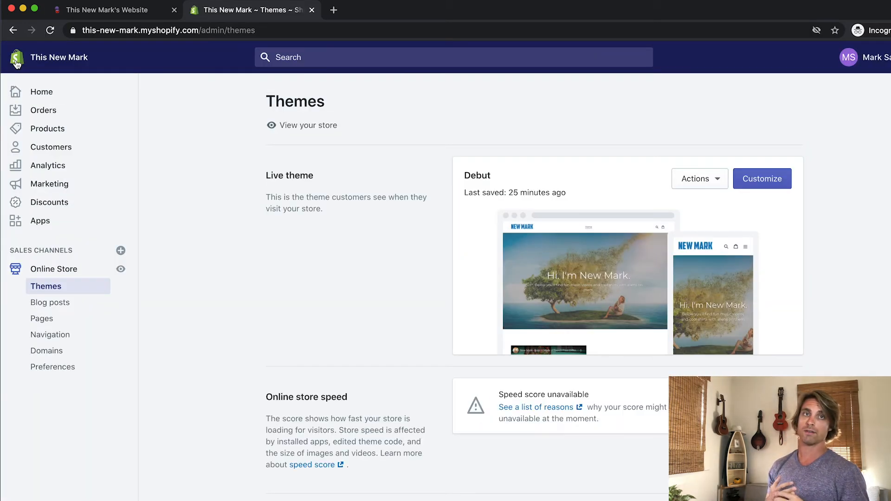
scroll(321, 177, up, 1)
click(46, 93)
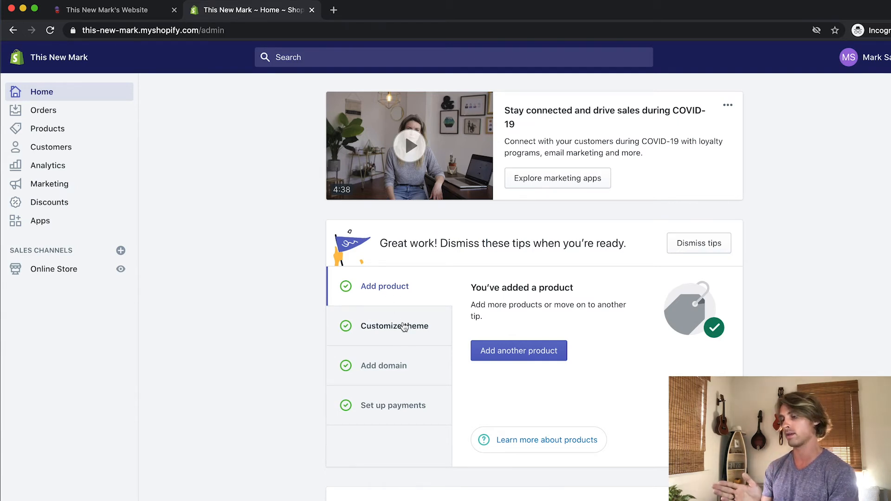
Open the payment settings from the Set up payments tip and review the Shopify Payments and PayPal providers
click(413, 415)
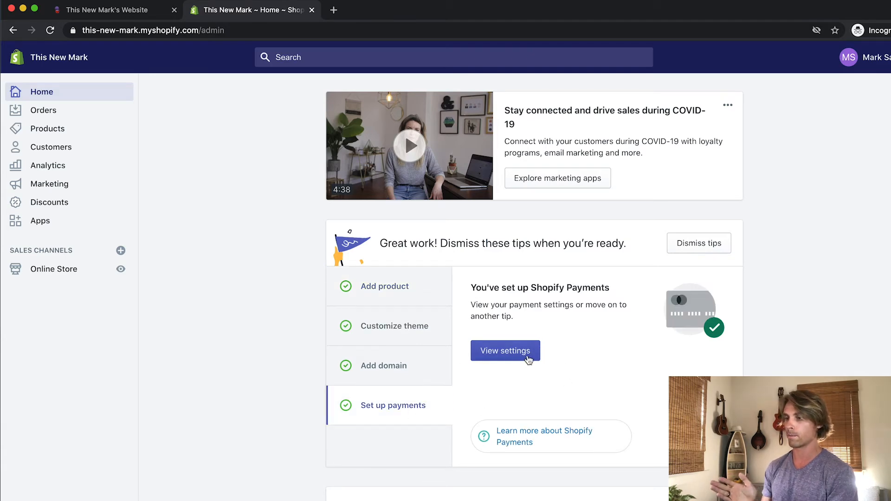
click(528, 360)
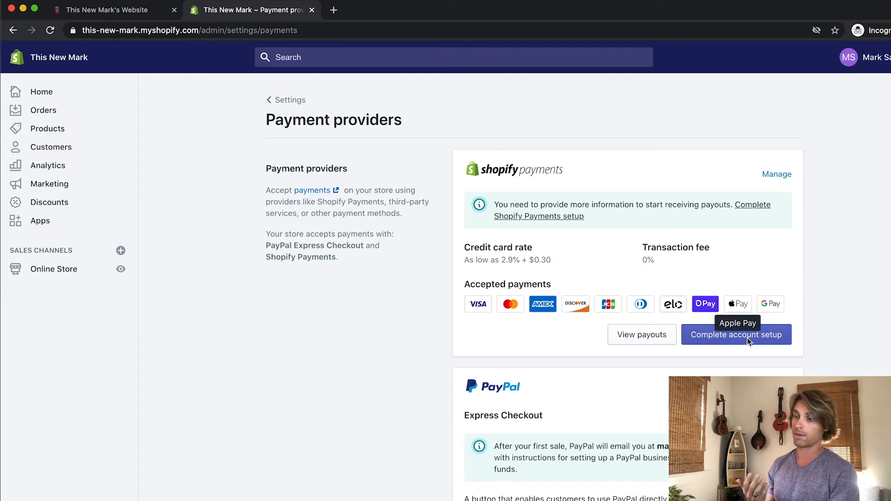
scroll(748, 338, down, 2)
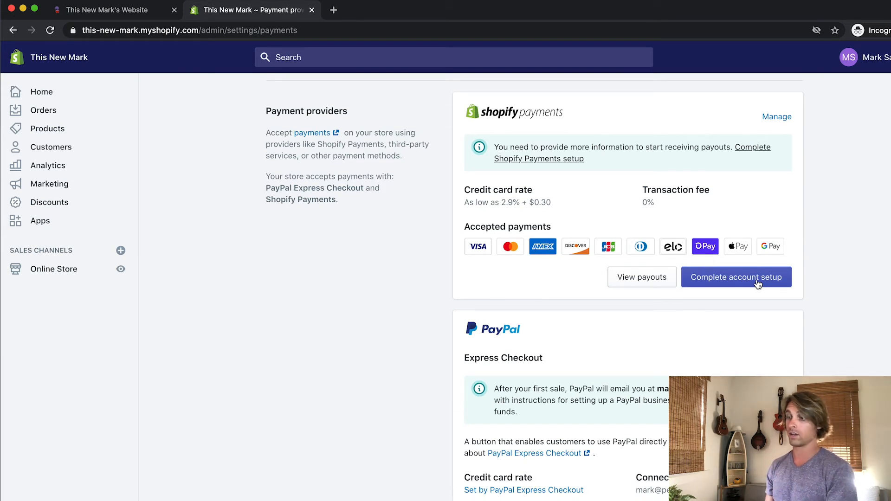
scroll(486, 313, up, 2)
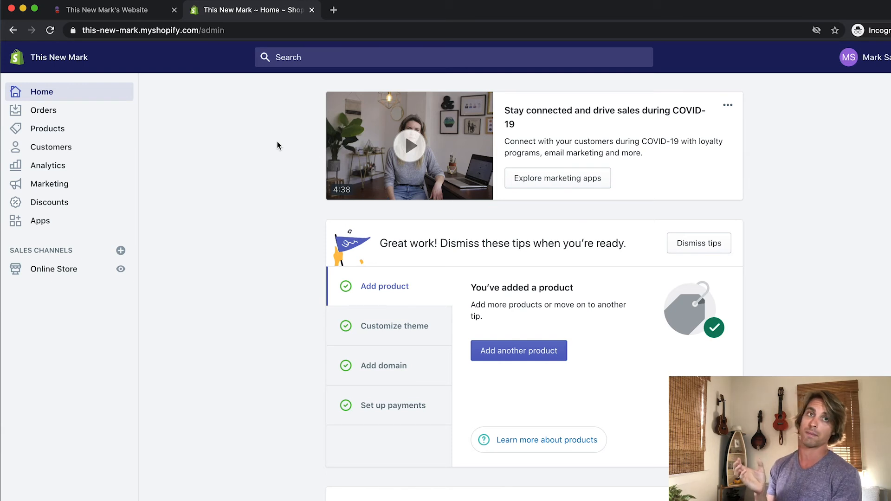
Open the store's domain settings from the Add domain tip on the Home page
scroll(395, 304, down, 1)
scroll(396, 304, down, 2)
click(399, 327)
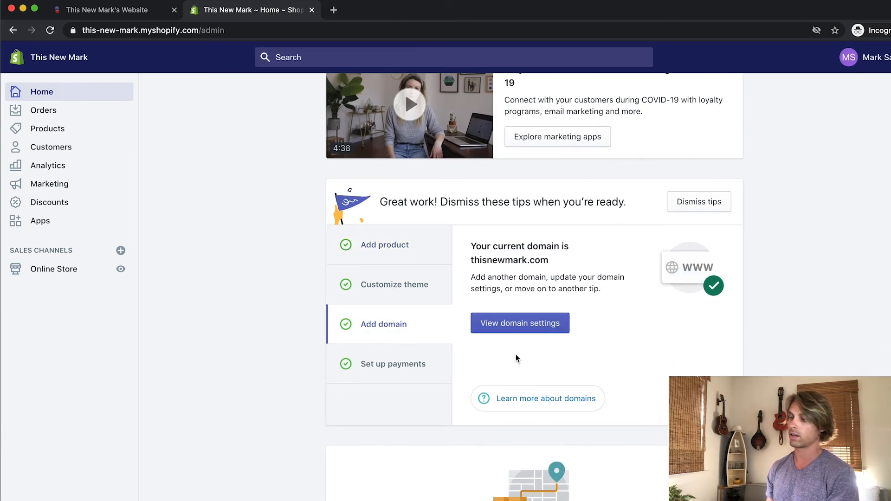
click(536, 328)
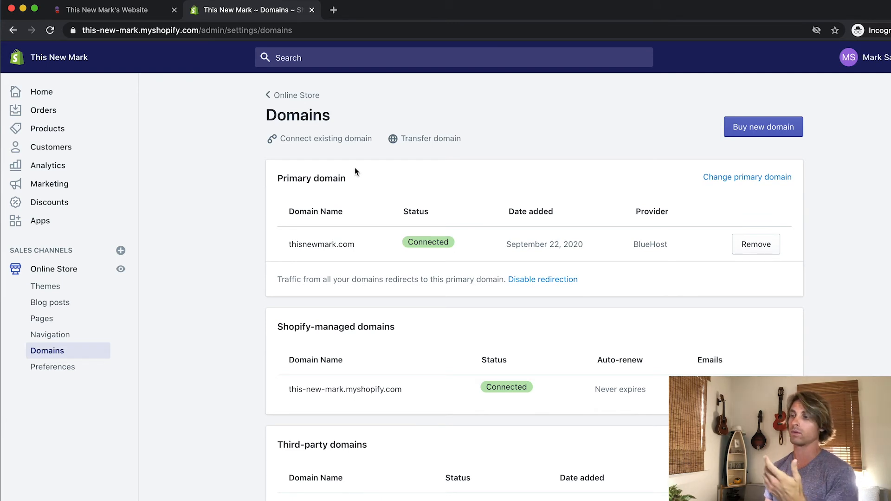
Open the form for connecting an existing domain and view its domain entry field
click(343, 144)
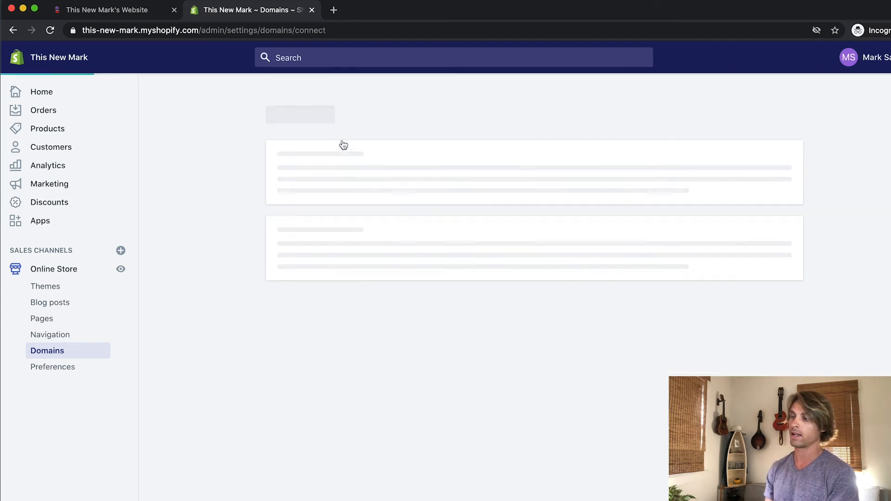
click(450, 207)
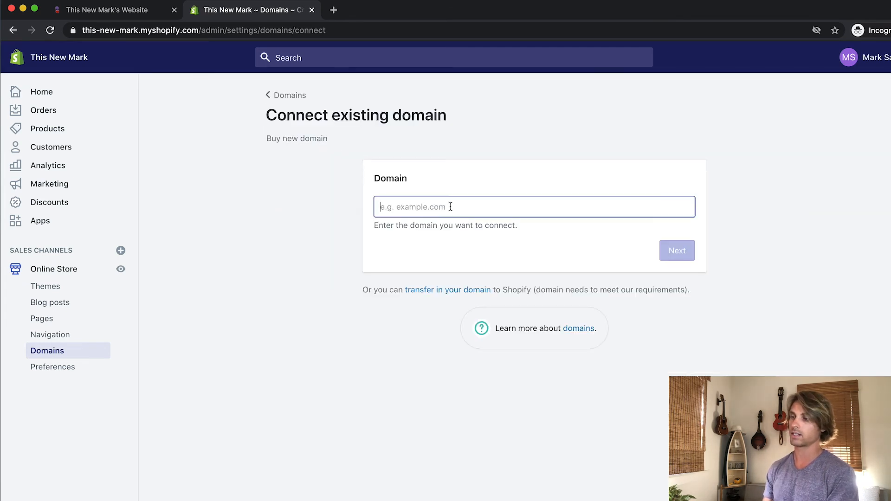
click(425, 228)
click(677, 250)
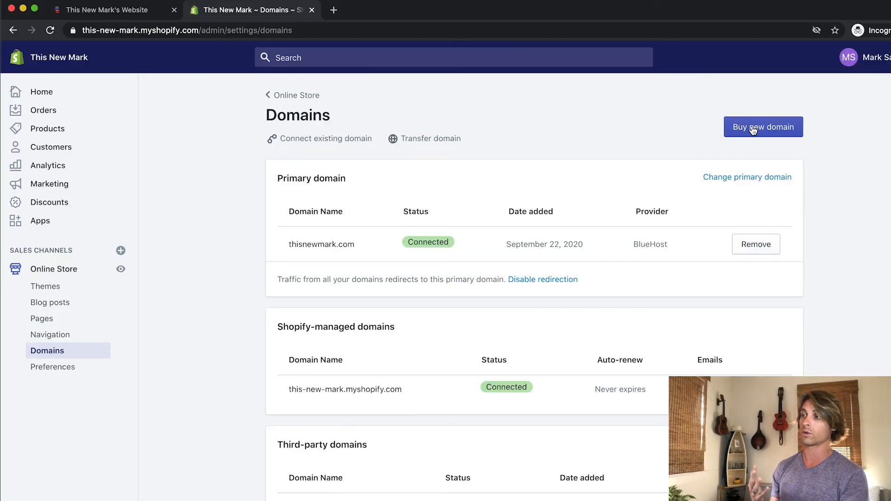
Switch to the live website's browser tab and examine the home page from the hero image through the videos and shirt to the newsletter signup
click(158, 12)
scroll(509, 212, down, 15)
scroll(509, 211, down, 15)
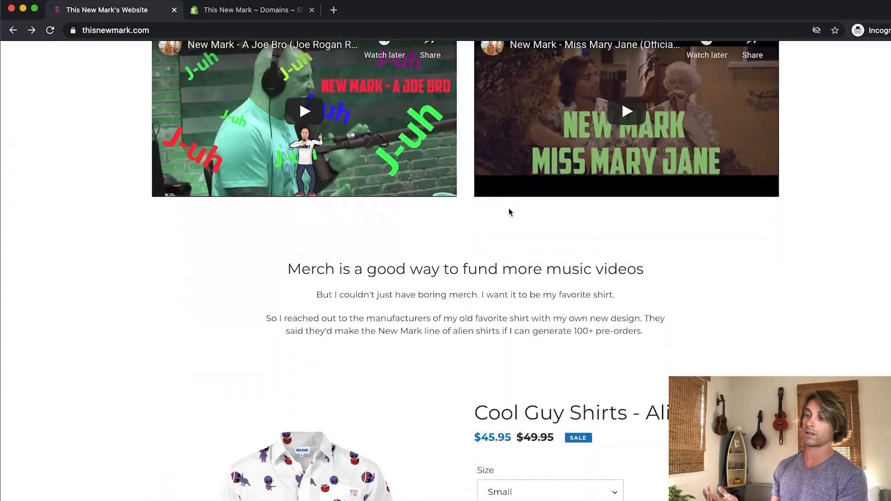
scroll(509, 212, up, 15)
scroll(509, 210, up, 15)
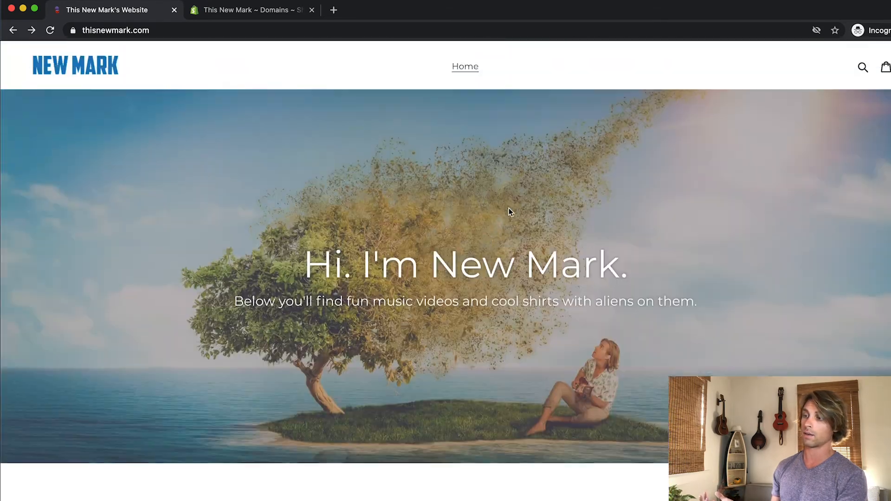
scroll(509, 210, down, 4)
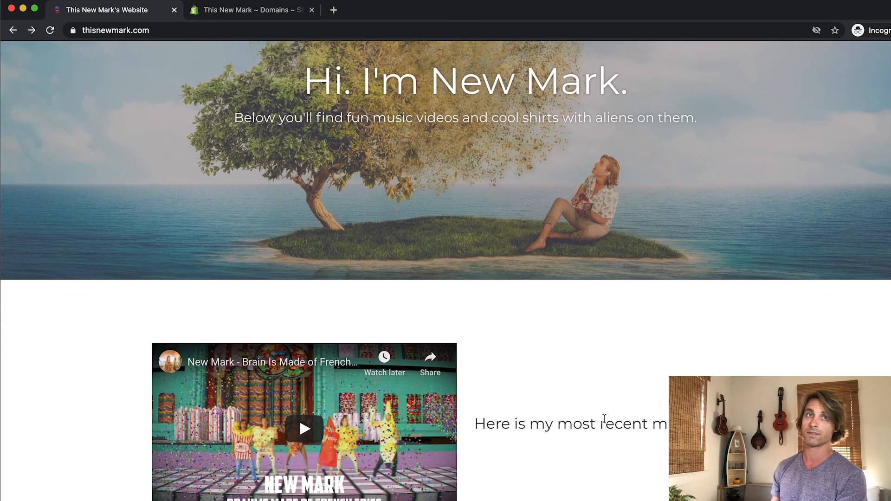
scroll(604, 418, down, 6)
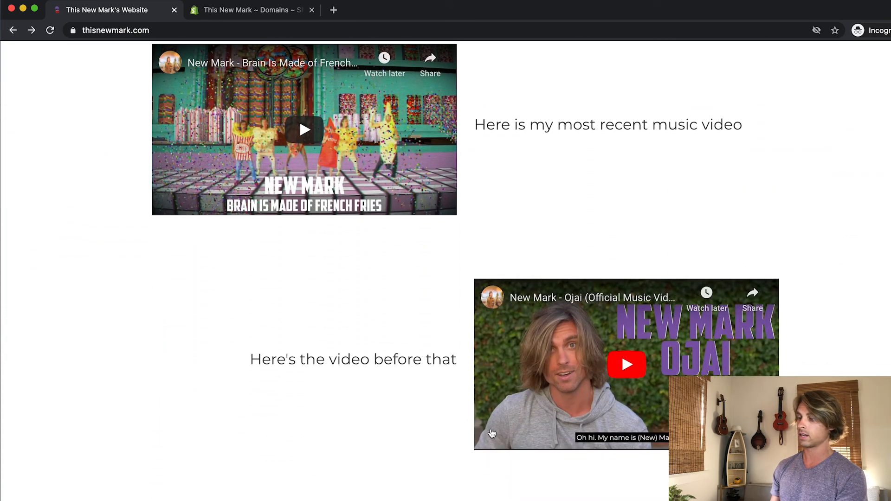
scroll(492, 434, down, 10)
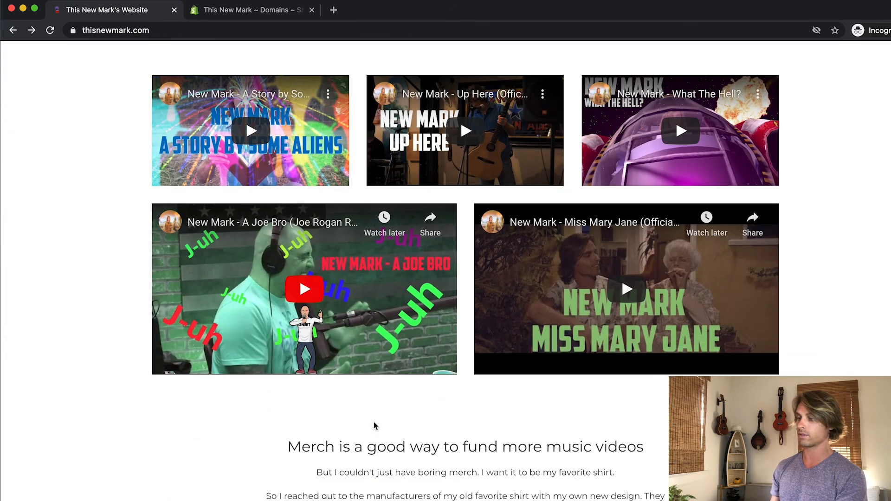
scroll(375, 426, down, 4)
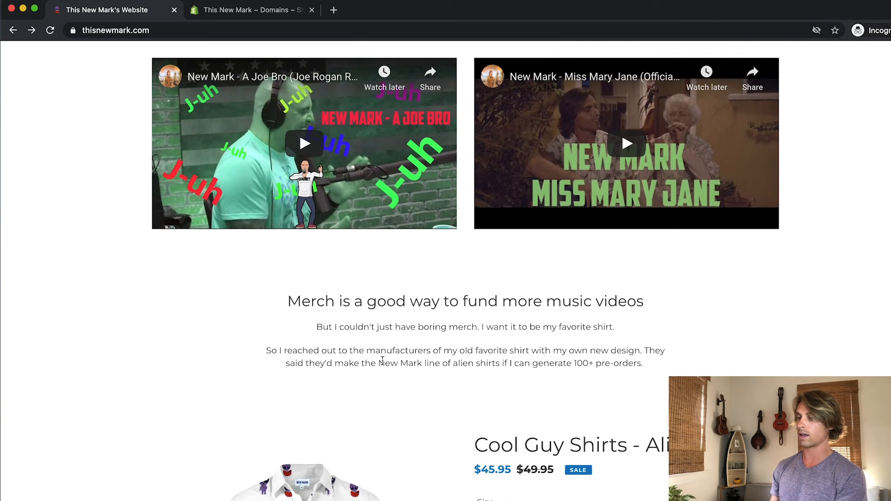
scroll(382, 361, down, 5)
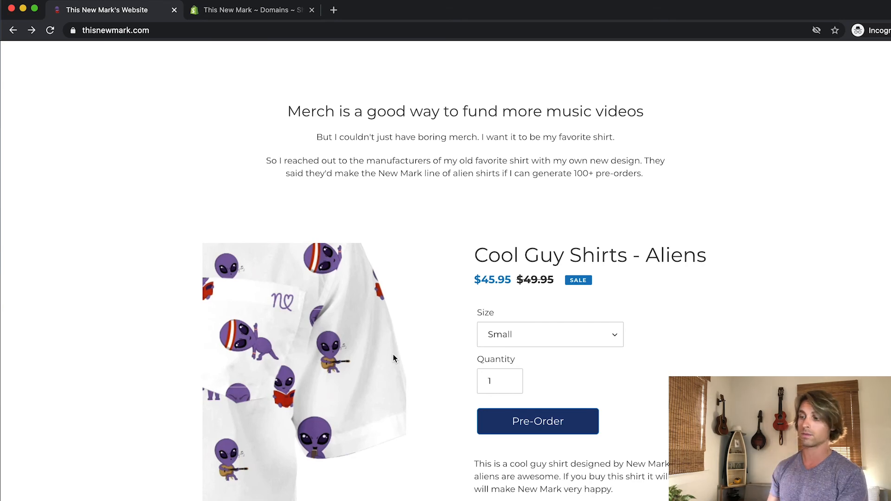
scroll(469, 280, down, 12)
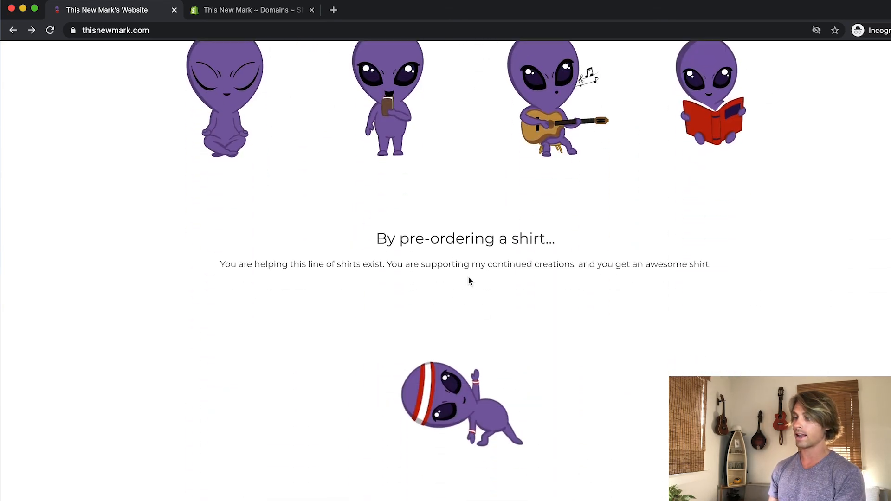
scroll(462, 238, down, 6)
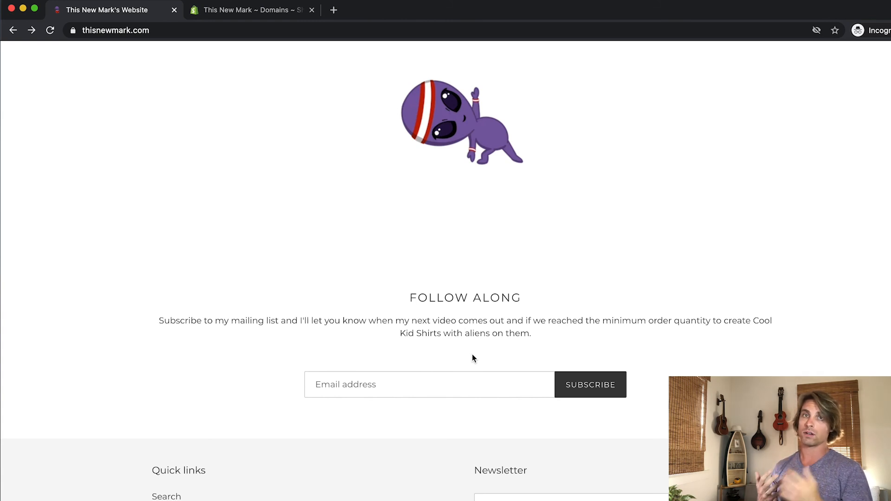
Return to the store admin's browser tab and review the sales and session reports on the Analytics overview dashboard
click(264, 10)
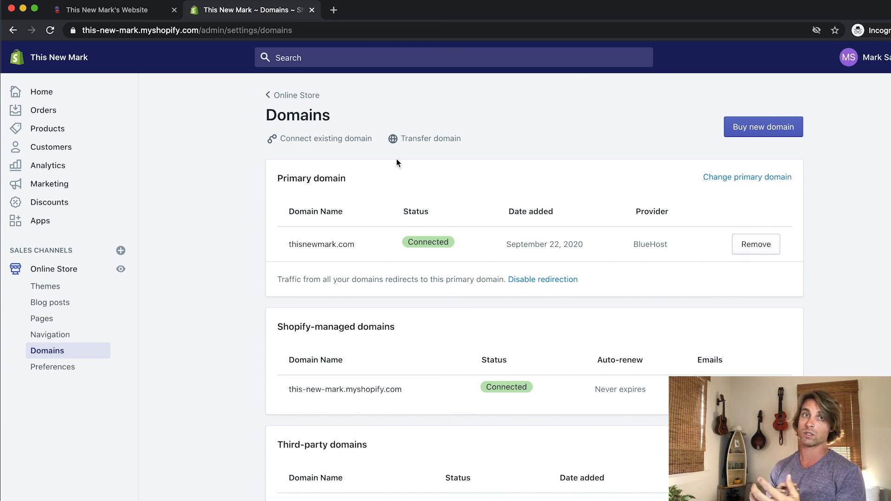
click(56, 170)
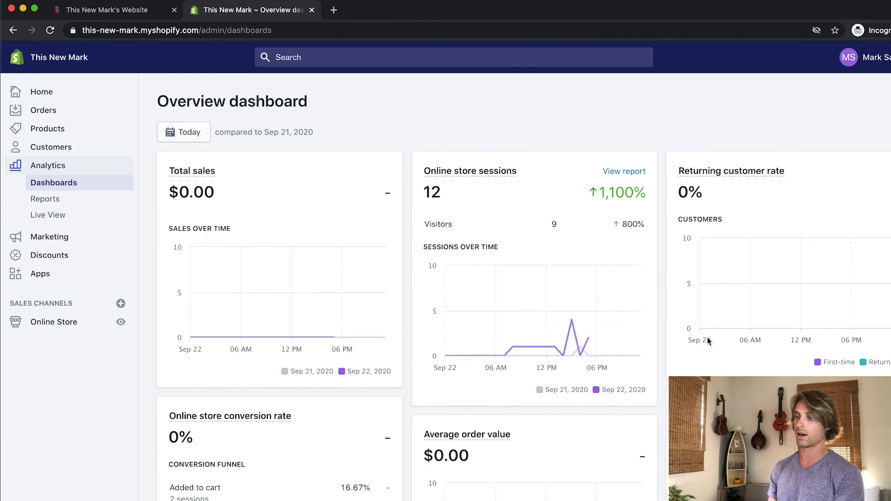
scroll(708, 342, down, 1)
scroll(249, 181, down, 2)
scroll(599, 374, down, 7)
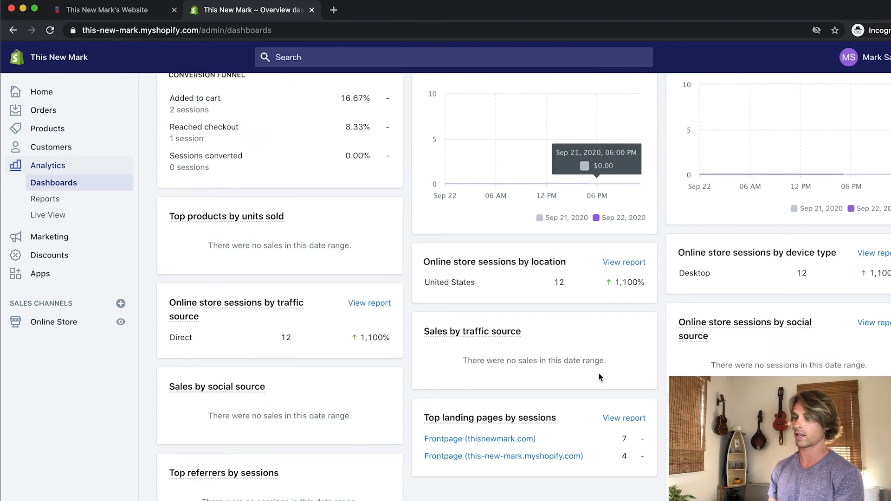
scroll(636, 356, down, 1)
scroll(636, 355, up, 7)
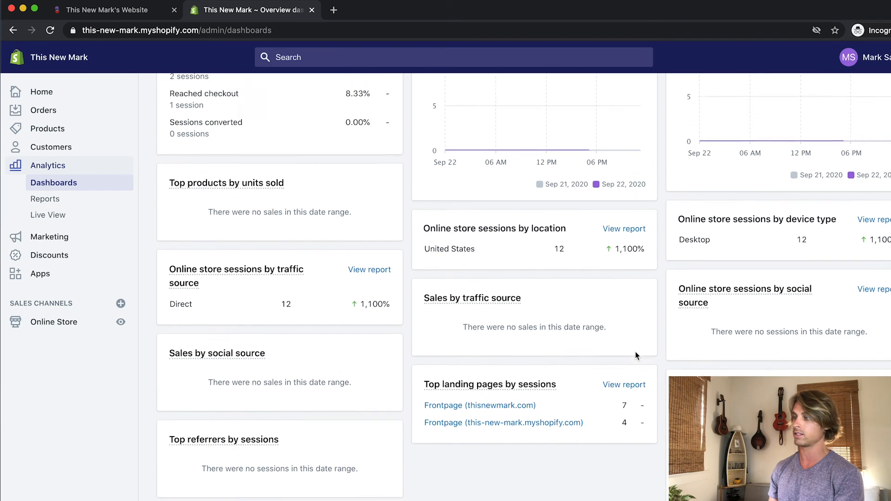